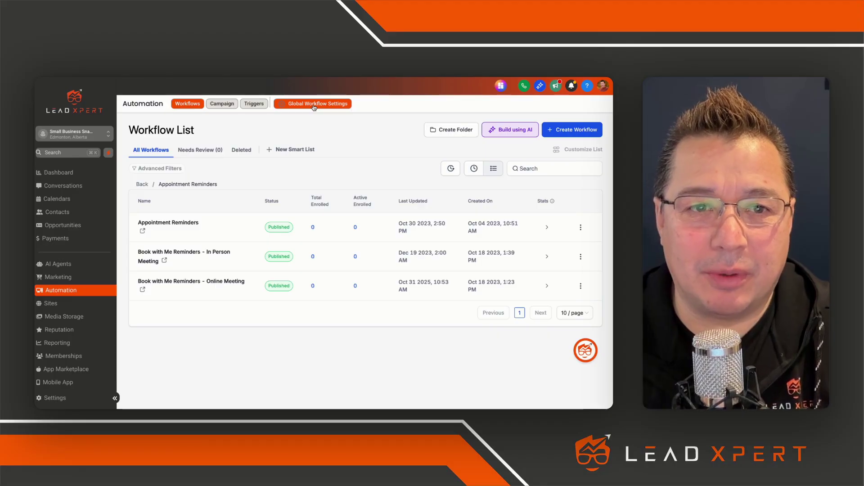
Step: Turn on Auto Save in the global workflow settings
left_click(315, 110)
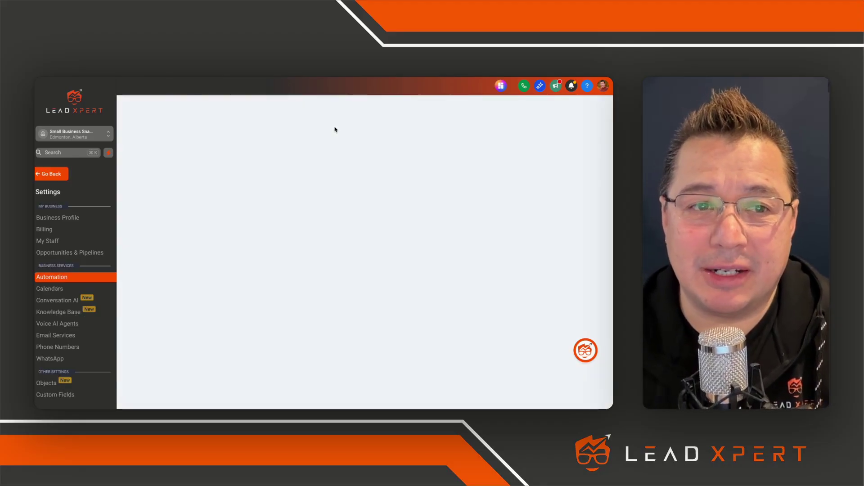
scroll(292, 218, "down", 2)
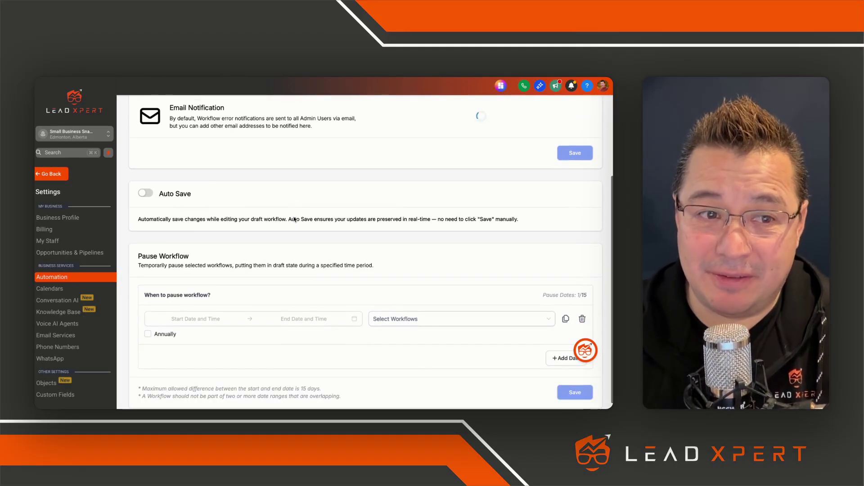
left_click(152, 196)
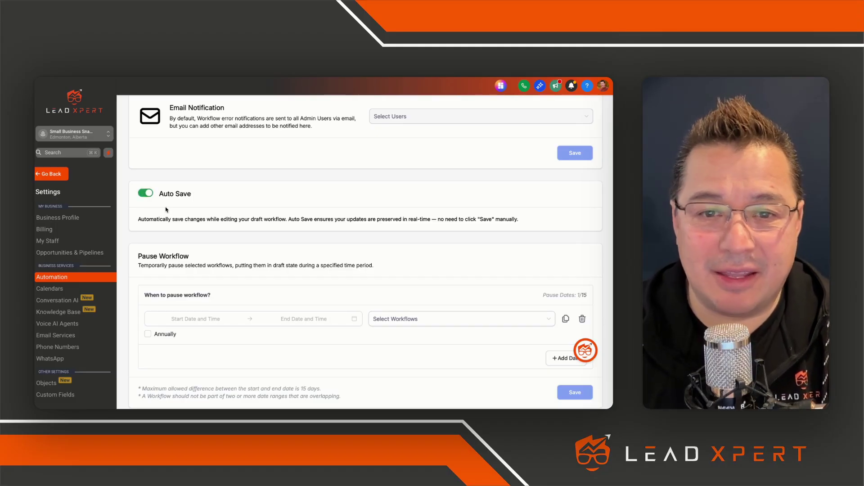
Step: Open the "Book with Me Reminders - Online Meeting" workflow from the Appointment Reminders folder and switch it to the Advanced Builder
left_click(53, 174)
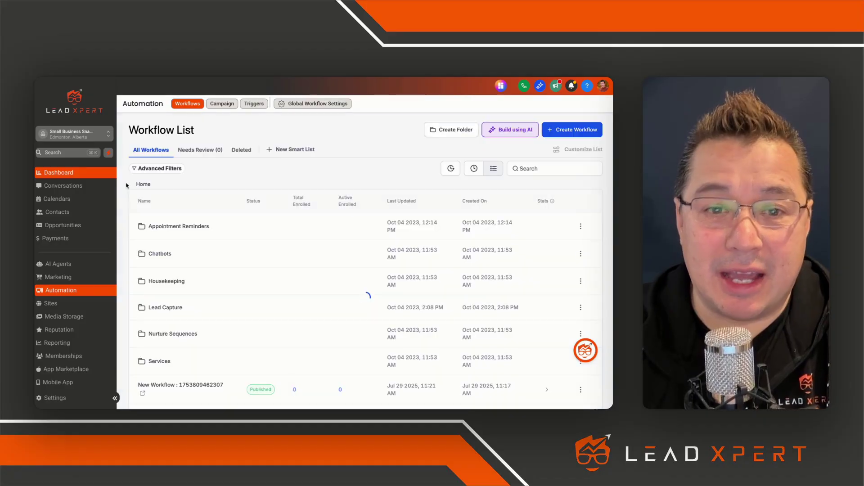
left_click(182, 228)
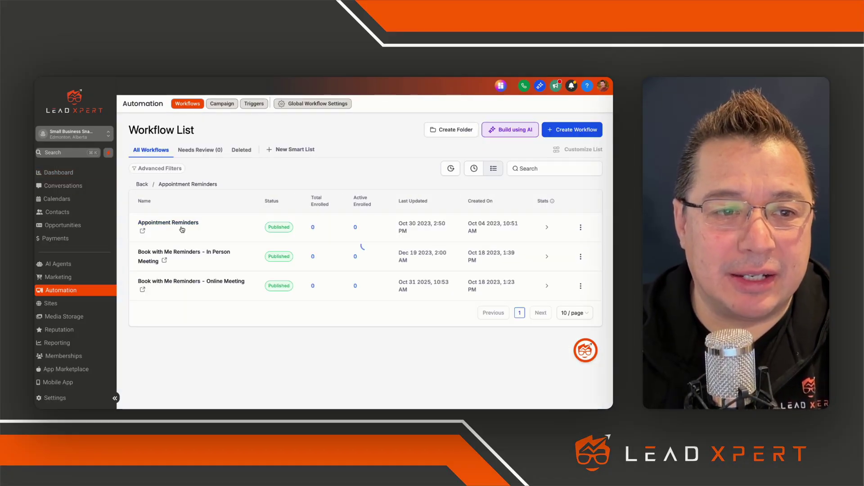
left_click(209, 283)
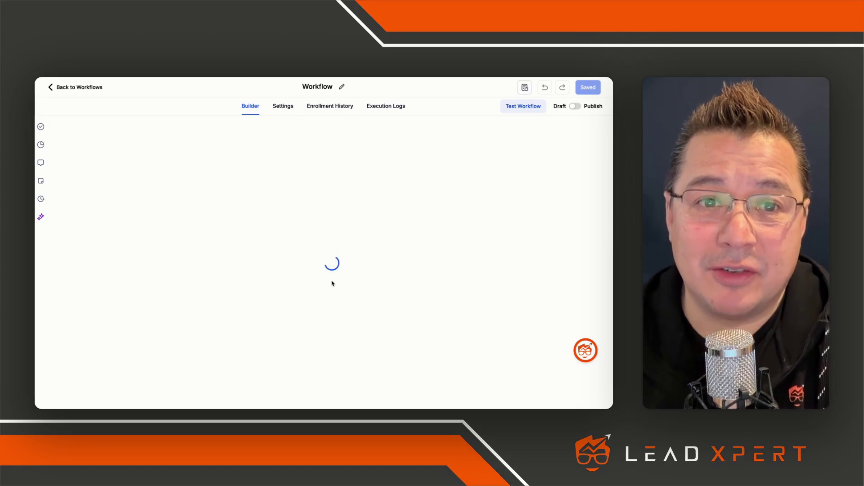
scroll(423, 235, "up", 1)
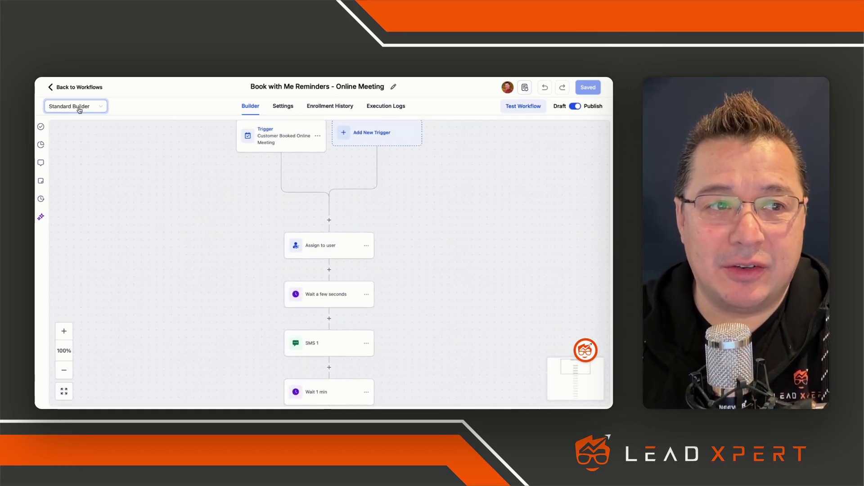
left_click(100, 110)
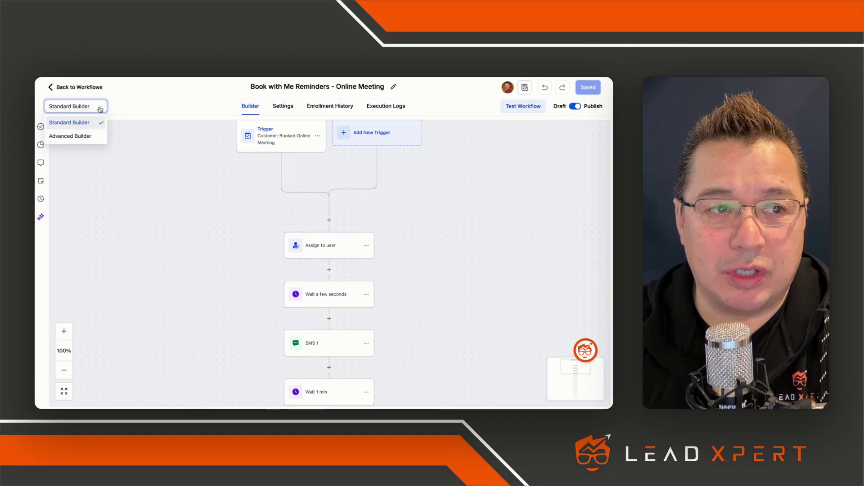
left_click(84, 138)
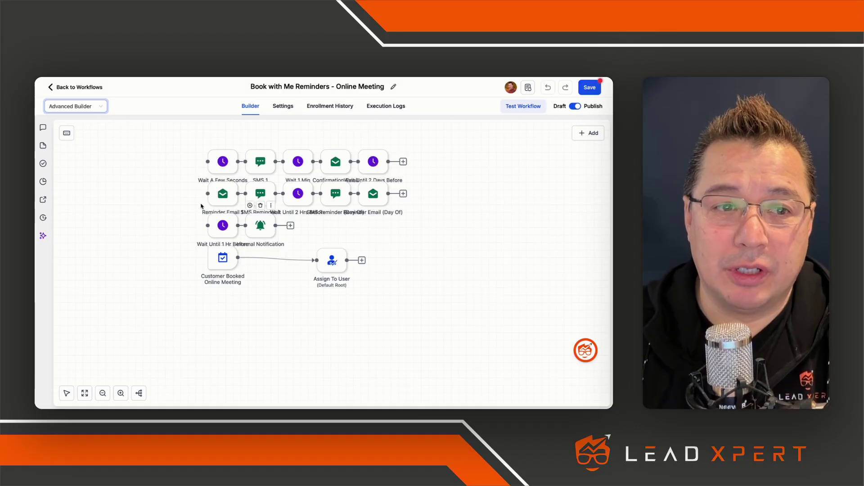
Step: Shift the lower rows of workflow steps downward so the crowded rows are spaced apart on the canvas
left_click_drag(193, 195, 396, 281)
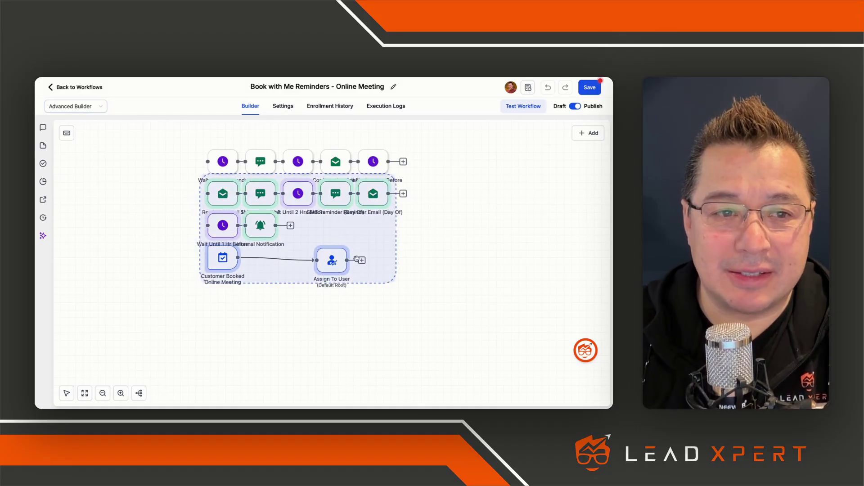
left_click_drag(230, 199, 367, 310)
left_click(188, 252)
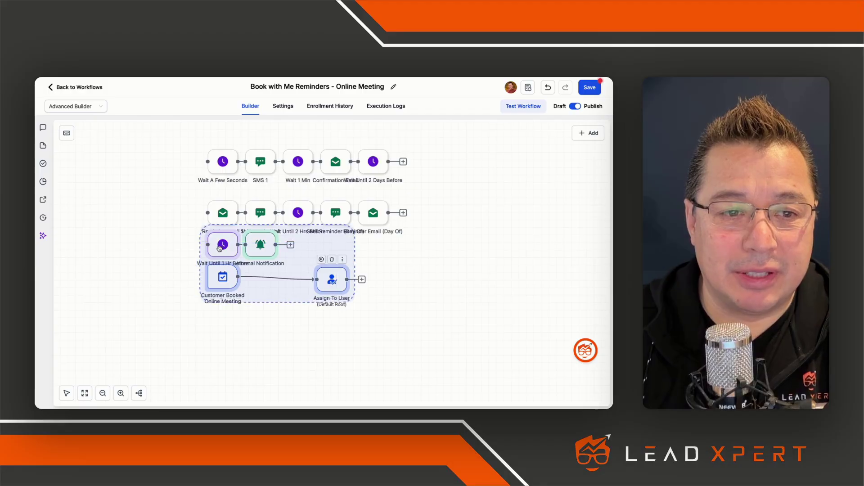
left_click_drag(220, 250, 220, 269)
left_click(191, 281)
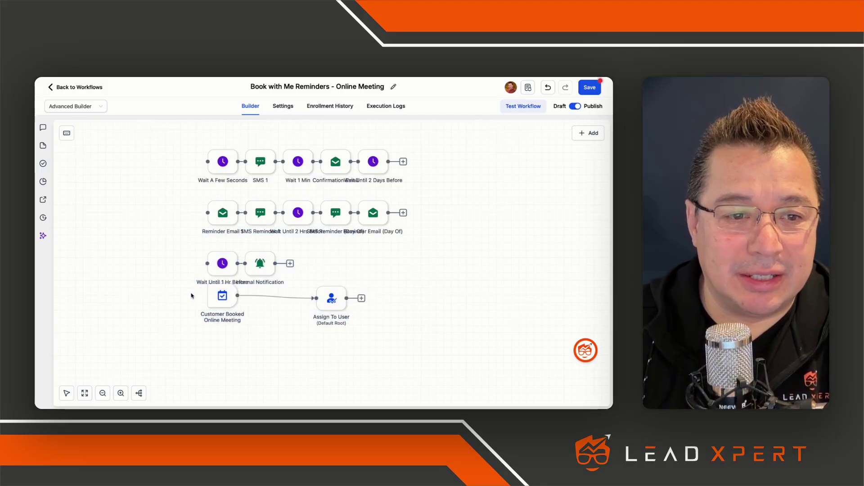
left_click_drag(193, 296, 331, 316)
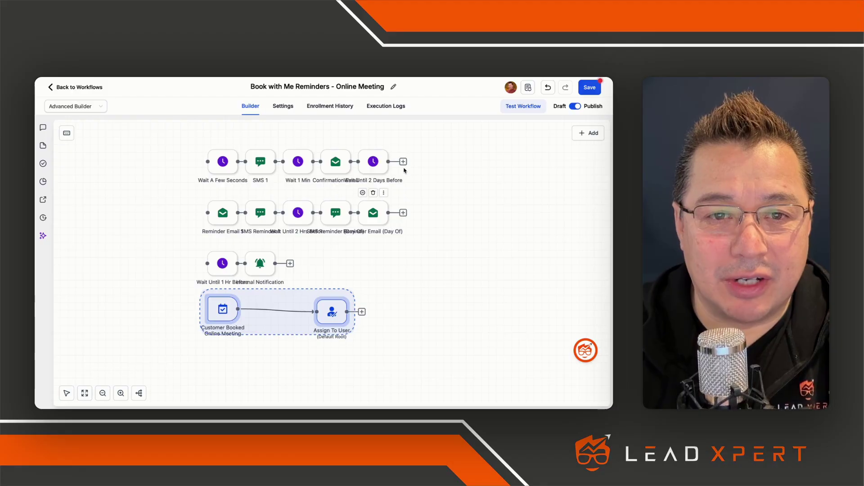
Step: Connect Wait Until 2 Days Before to Reminder Email 1 and Reminder Email (Day Of) to Wait Until 1 Hr Before, then auto-format the tree
left_click_drag(398, 162, 207, 212)
left_click_drag(399, 212, 205, 263)
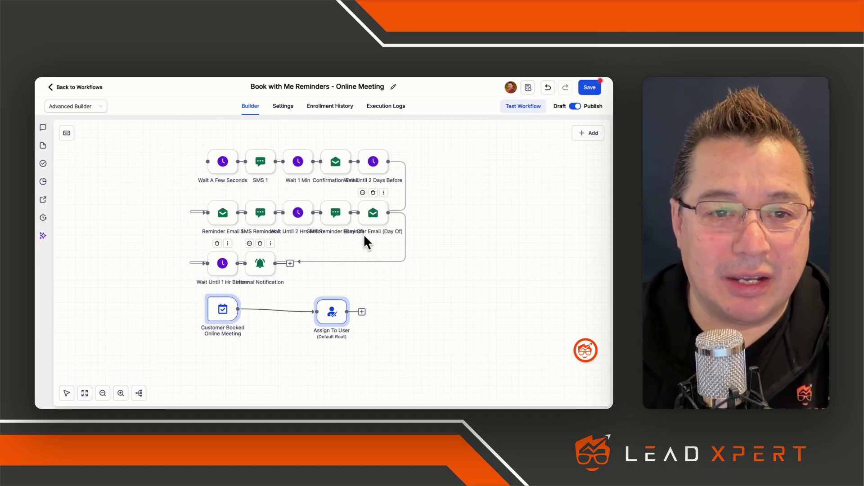
left_click(139, 394)
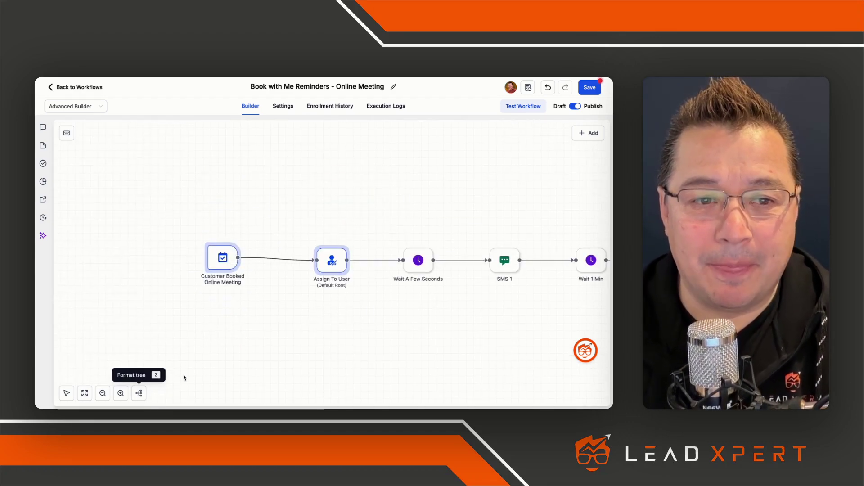
Step: Move the five steps from Confirmation Email through Wait Until 2 Hrs Before into a second row beneath the first
scroll(333, 332, "right", 4)
scroll(333, 332, "right", 15)
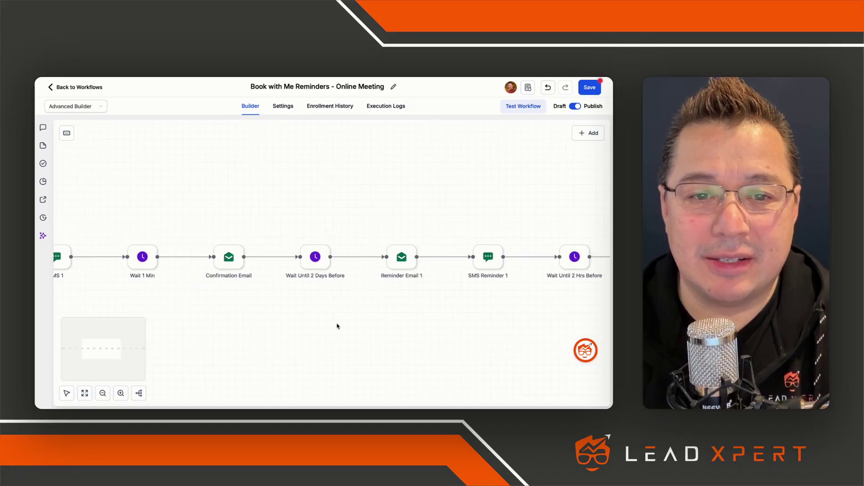
scroll(337, 326, "right", 4)
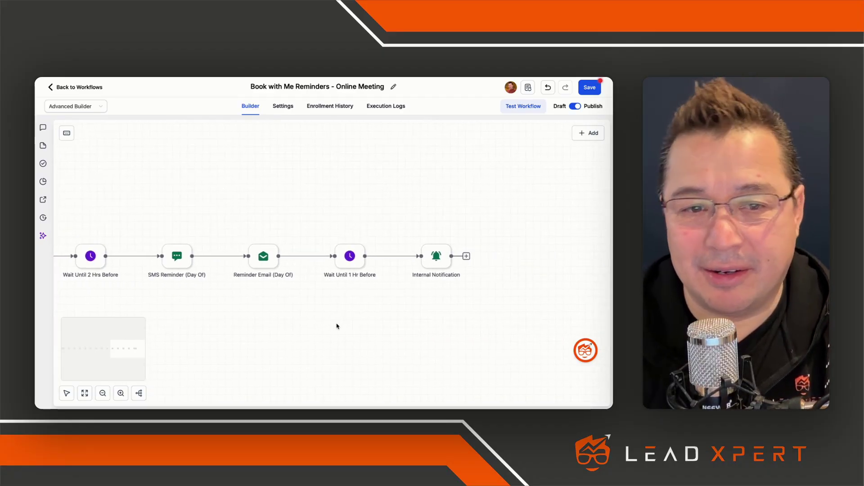
scroll(292, 310, "left", 8)
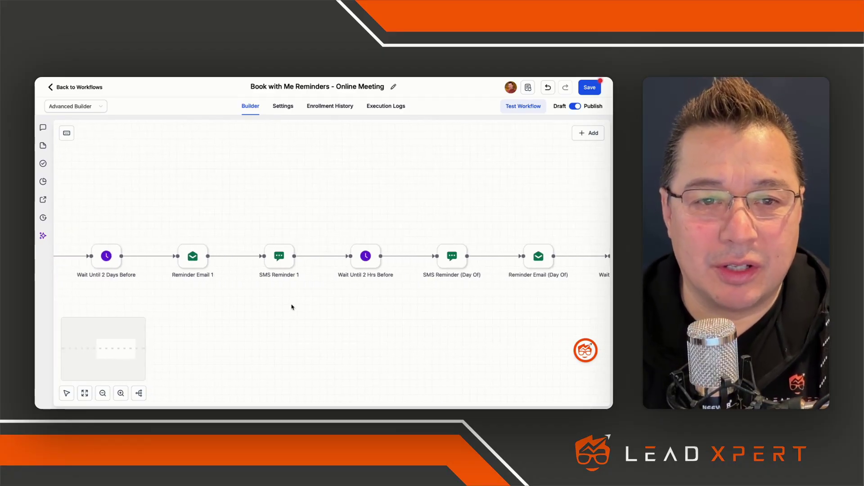
left_click(101, 398)
left_click(101, 398)
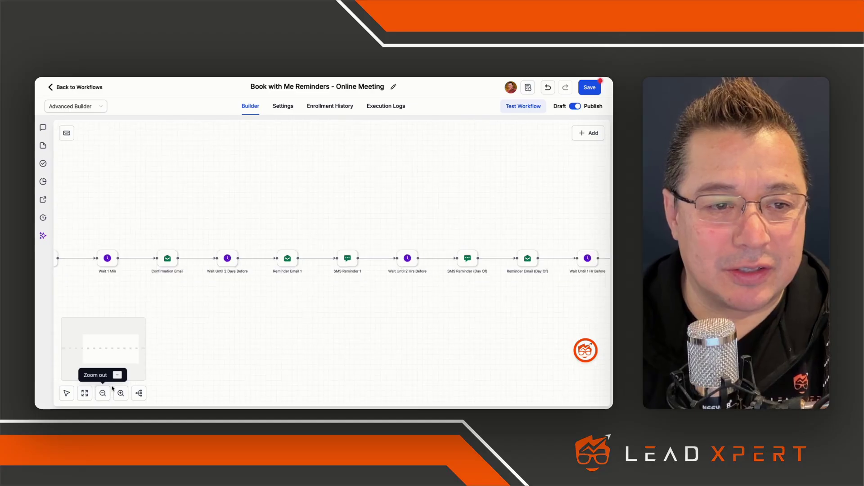
scroll(243, 326, "left", 5)
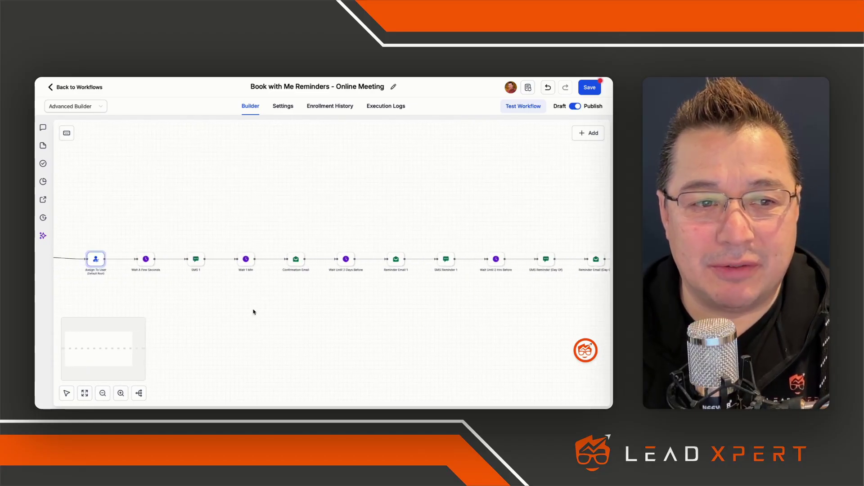
left_click_drag(350, 234, 579, 294)
left_click_drag(368, 259, 107, 311)
Step: Move the last four steps, SMS Reminder (Day Of) through Internal Notification, into a third row aligned under the second
scroll(350, 324, "down", 3)
scroll(399, 293, "right", 6)
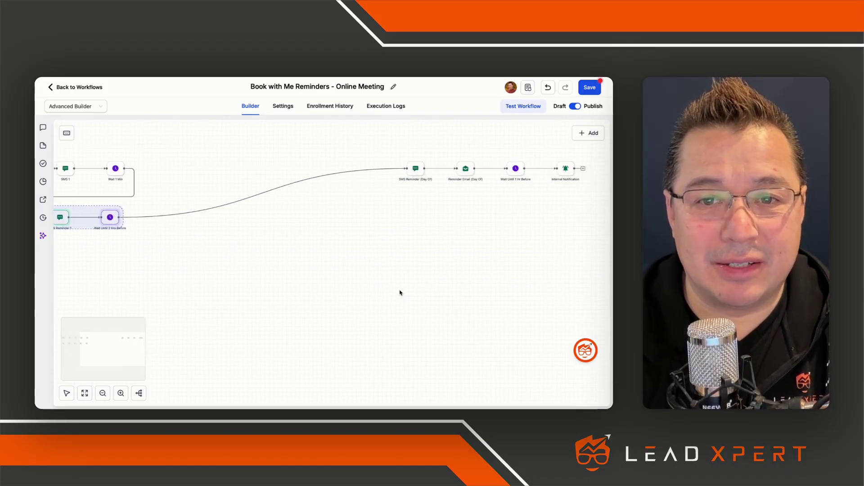
left_click_drag(345, 147, 522, 194)
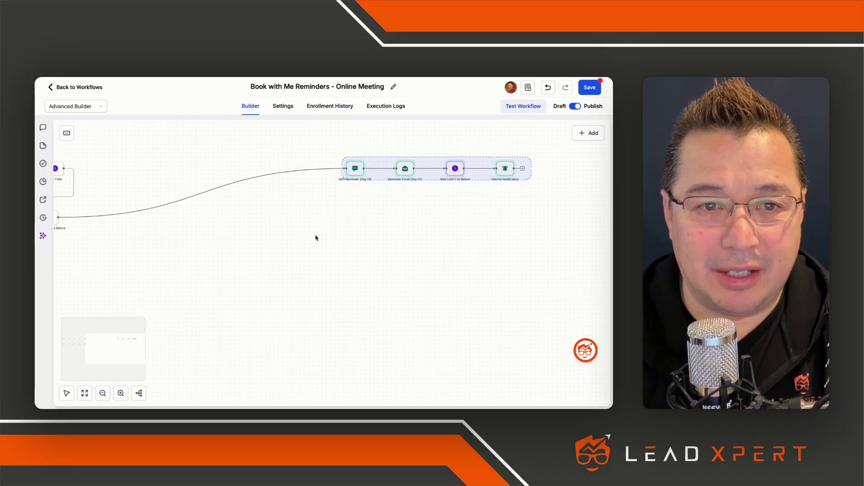
scroll(324, 237, "left", 2)
left_click_drag(380, 171, 90, 266)
scroll(185, 249, "left", 4)
scroll(185, 248, "left", 4)
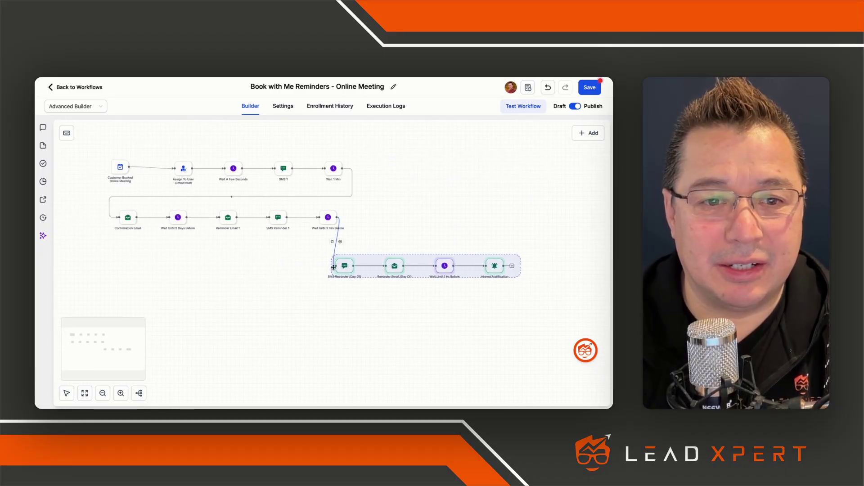
left_click_drag(336, 267, 126, 264)
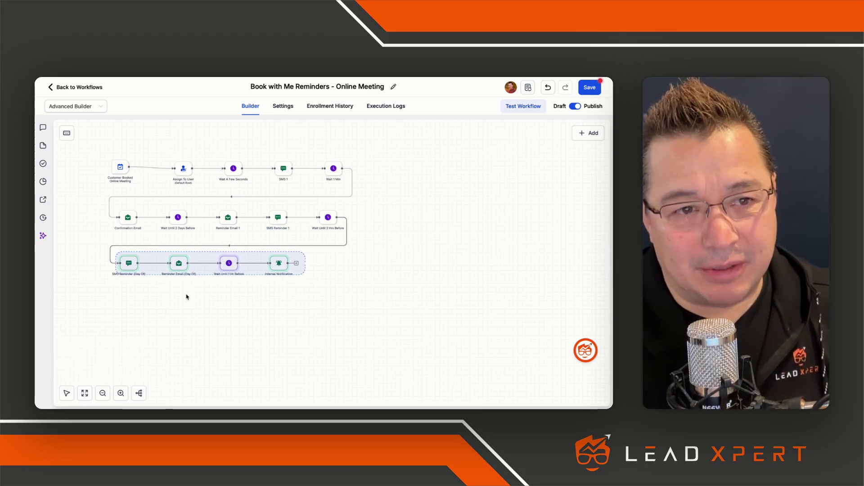
scroll(336, 277, "left", 3)
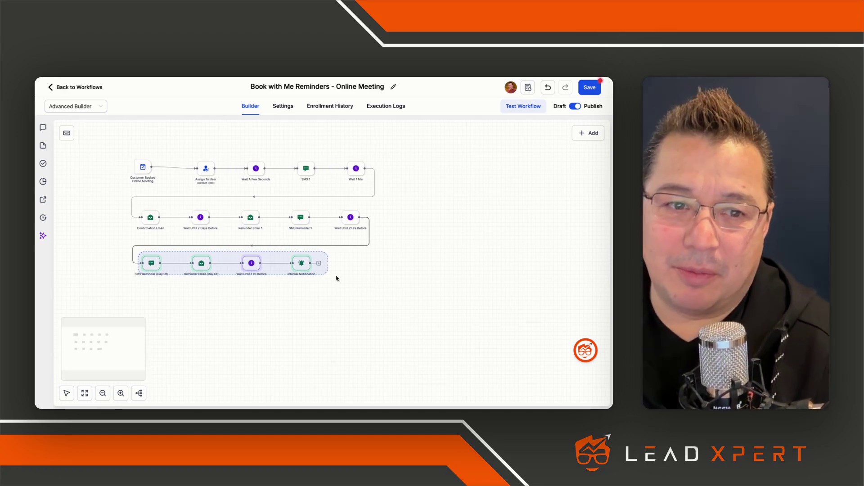
left_click(265, 307)
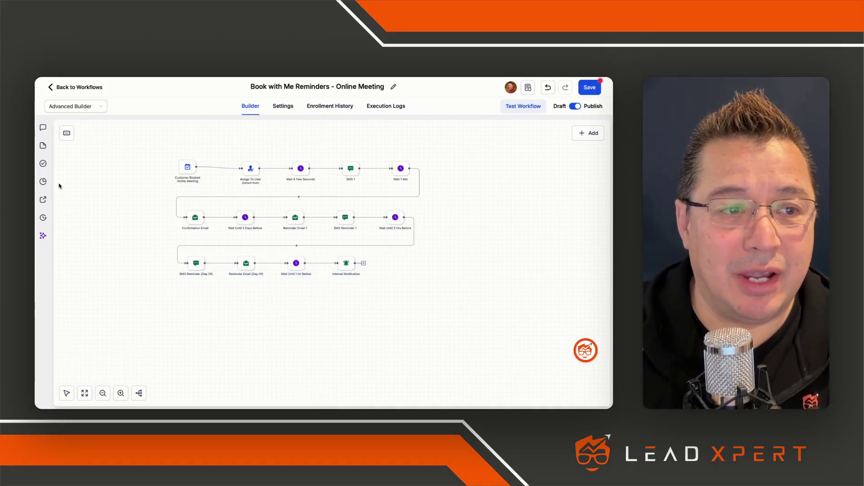
Step: Add a sticky note to the canvas and enlarge it to cover all three rows of workflow steps
left_click(43, 147)
left_click(67, 149)
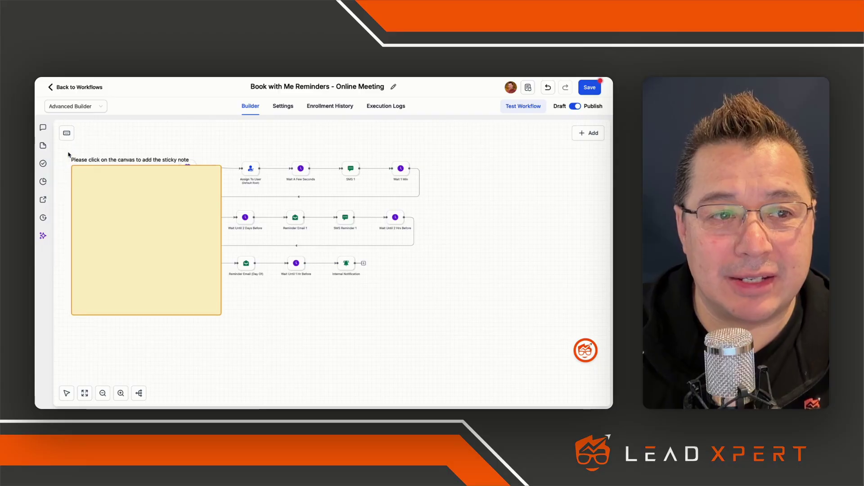
left_click(144, 147)
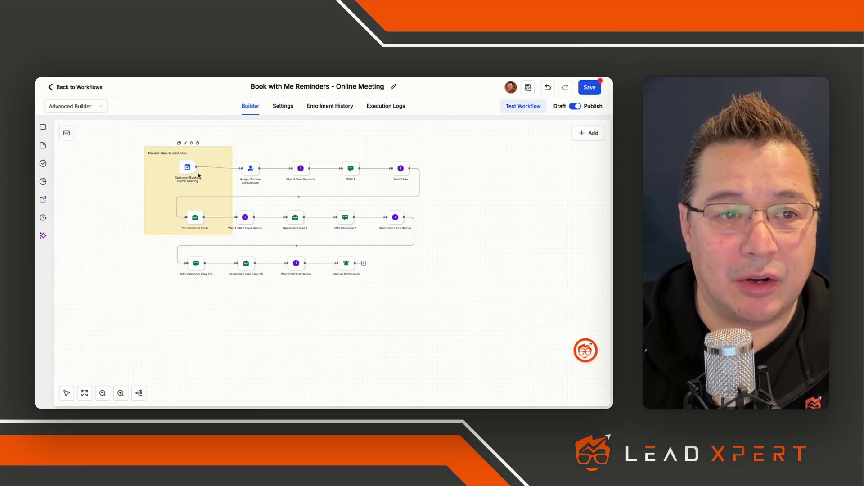
left_click(185, 143)
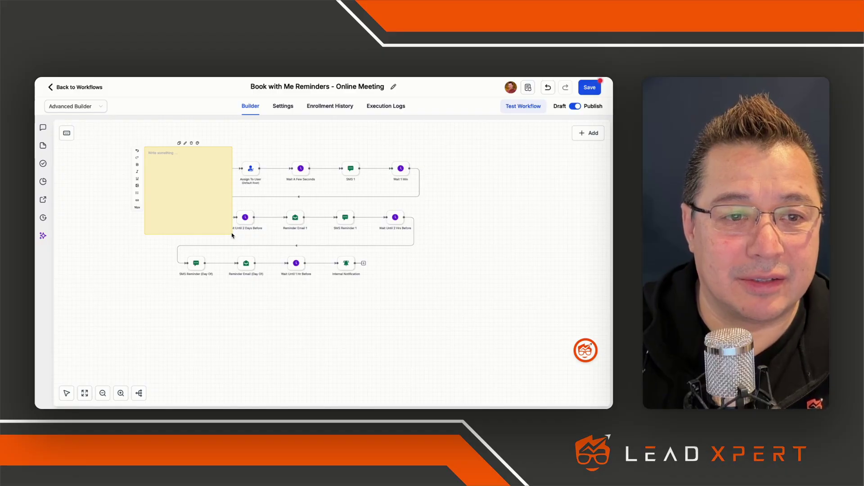
left_click_drag(232, 234, 433, 290)
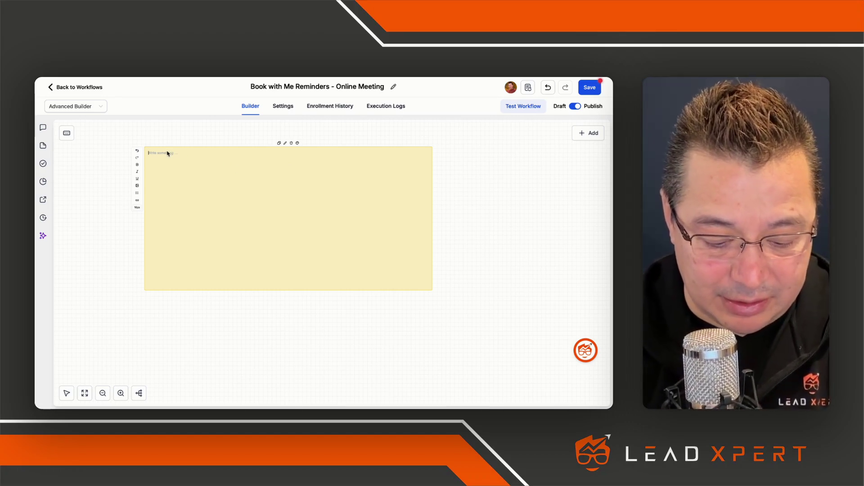
Step: Write "contact showed" in the sticky note and finish editing it
type("contact")
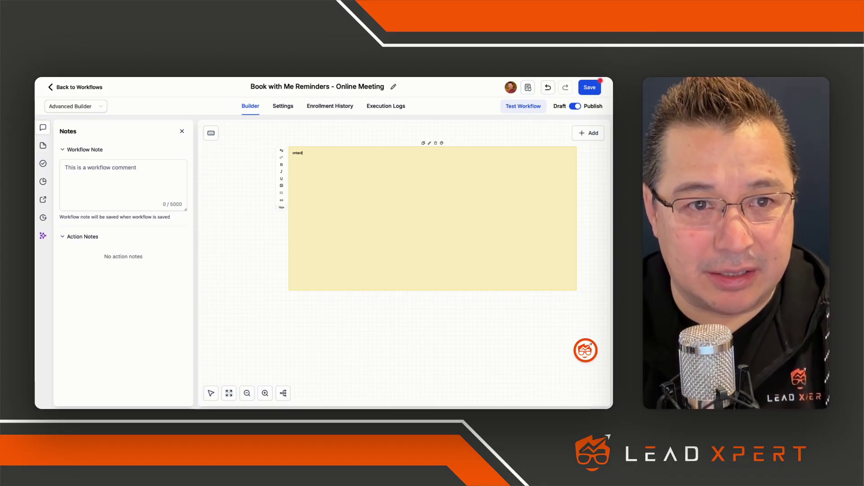
type(" showed")
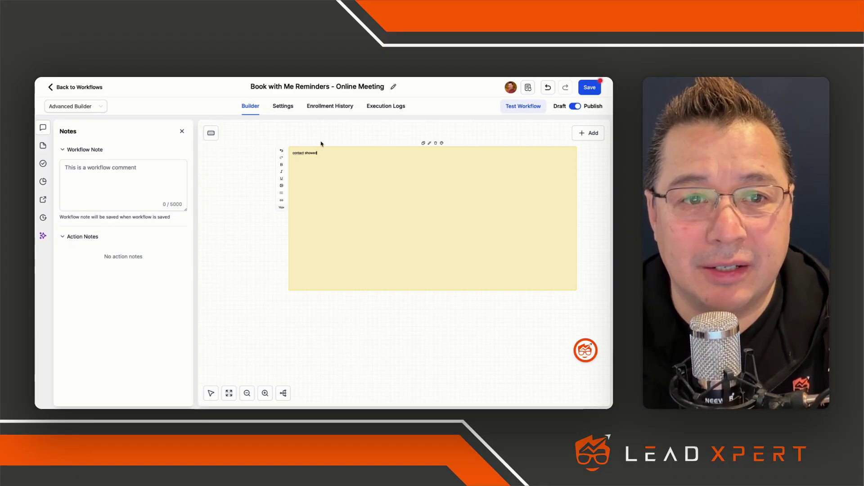
left_click(587, 134)
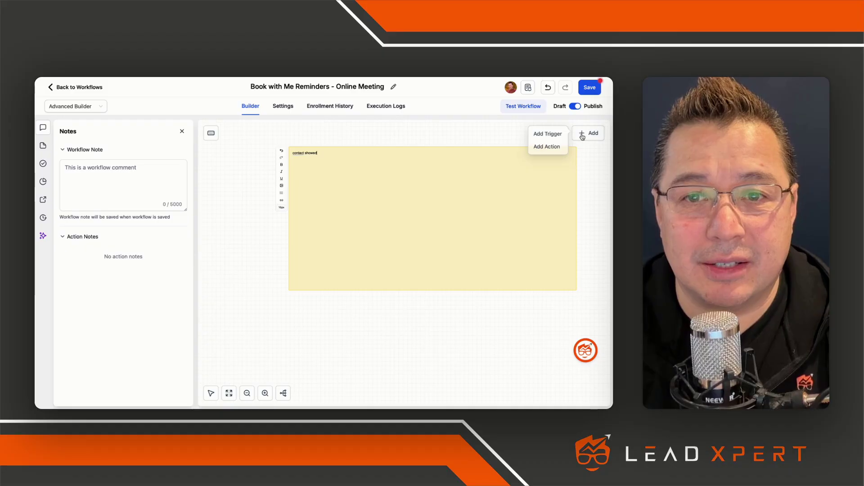
left_click(513, 140)
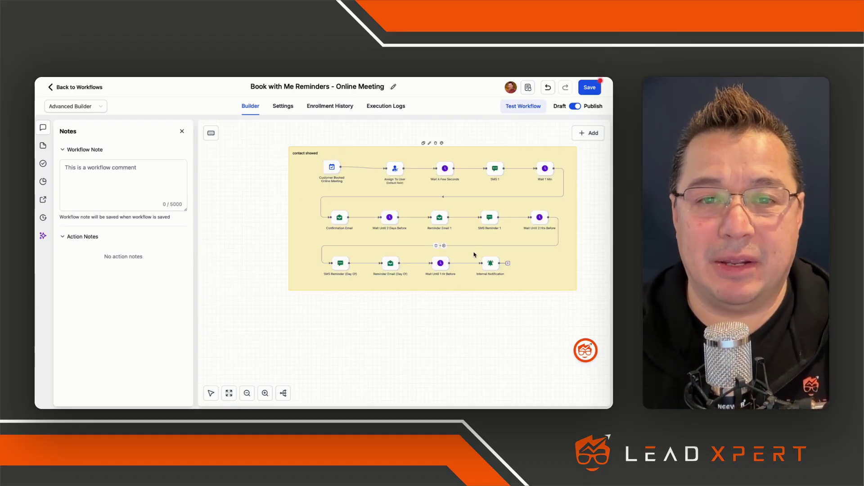
scroll(475, 254, "right", 1)
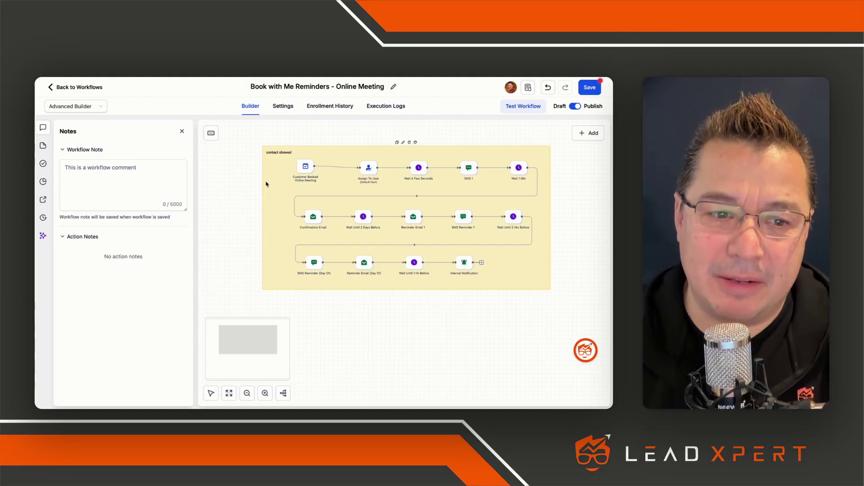
Step: Close the notes and start a new workflow trigger of type Appointment Status, found by searching for "appointment"
left_click(182, 131)
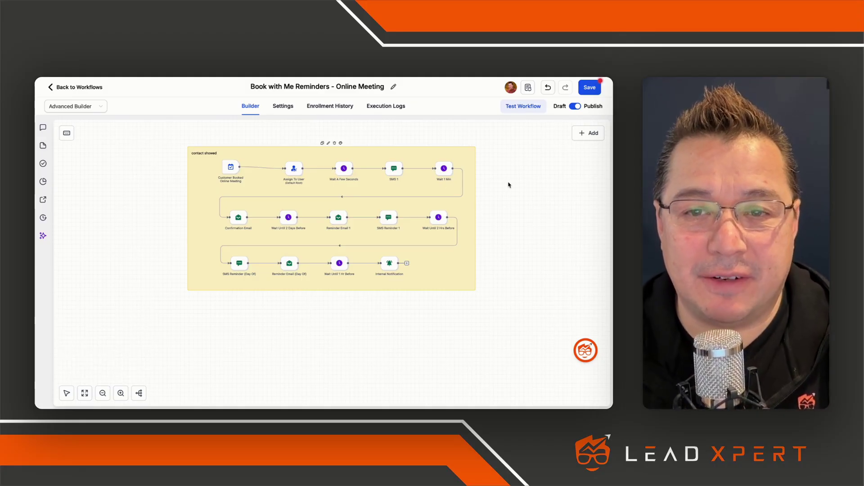
left_click(588, 134)
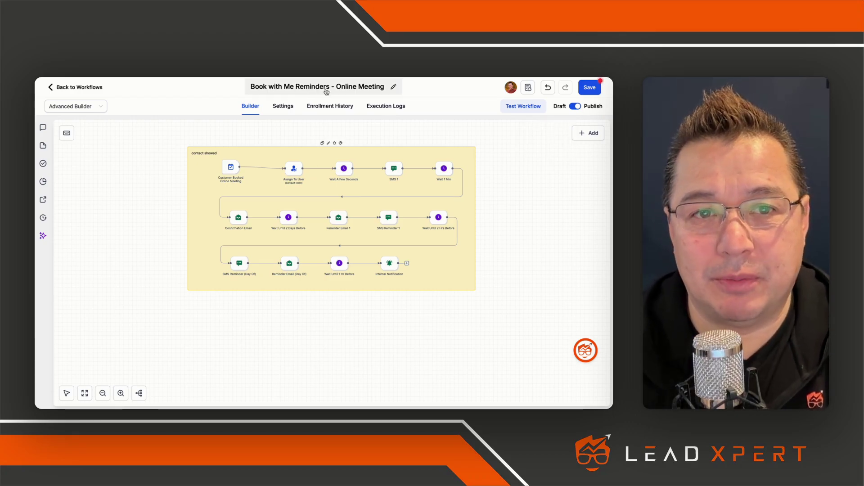
mouse_move(581, 136)
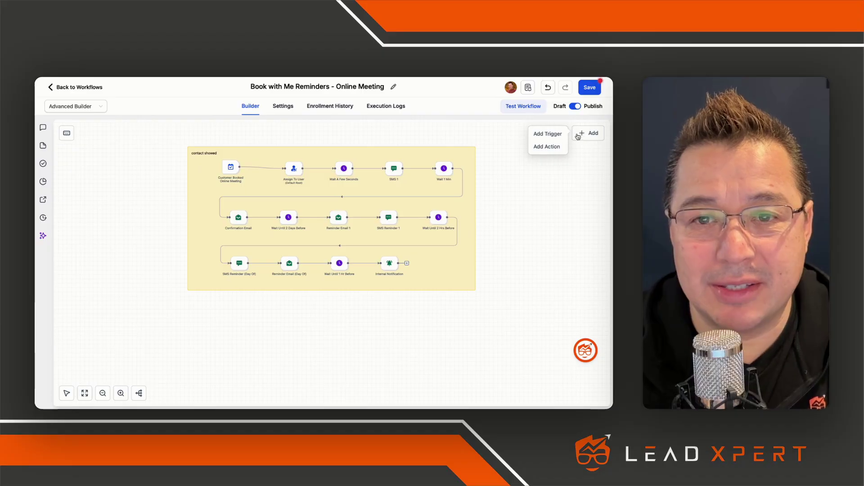
left_click(560, 137)
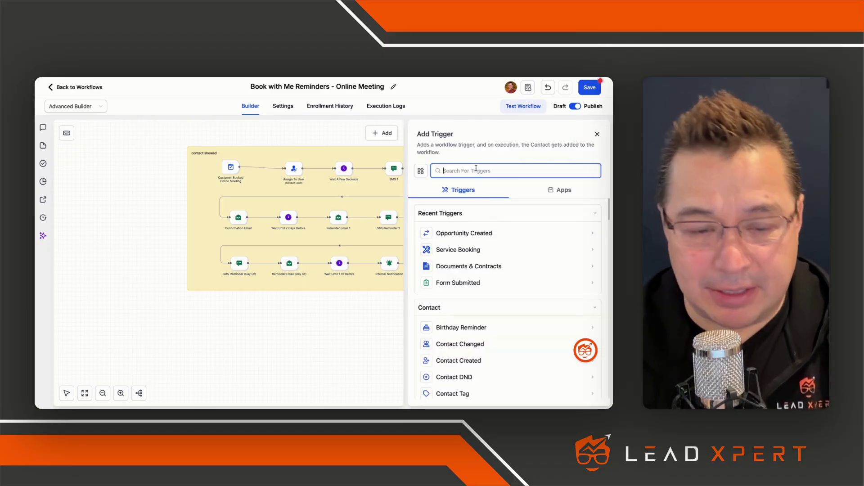
type("appointment")
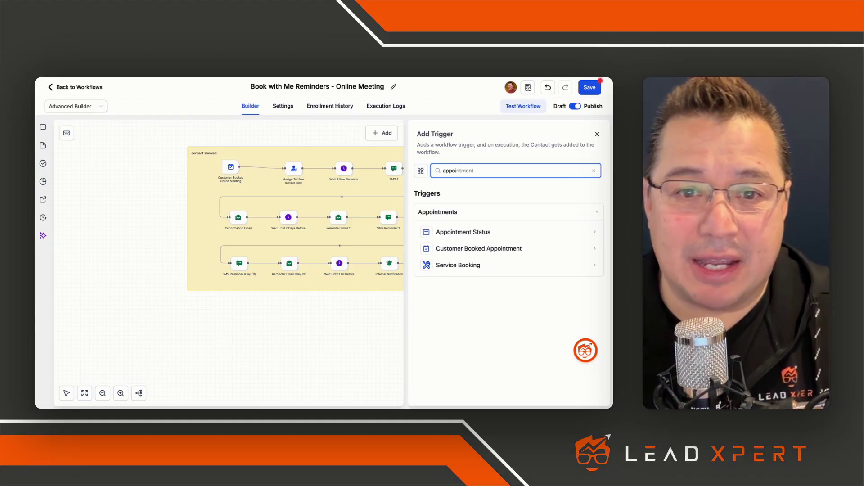
left_click(469, 232)
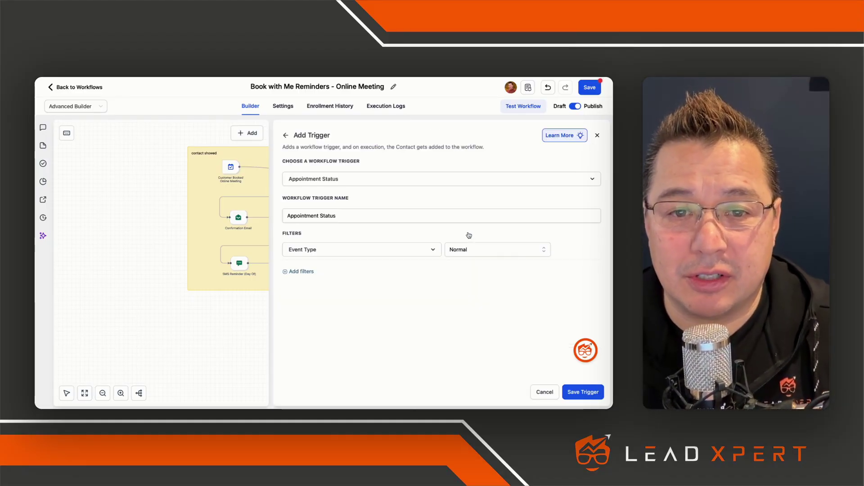
Step: Filter the trigger to appointment status No-show, save it, and place it on the canvas below the yellow sticky note
left_click(293, 272)
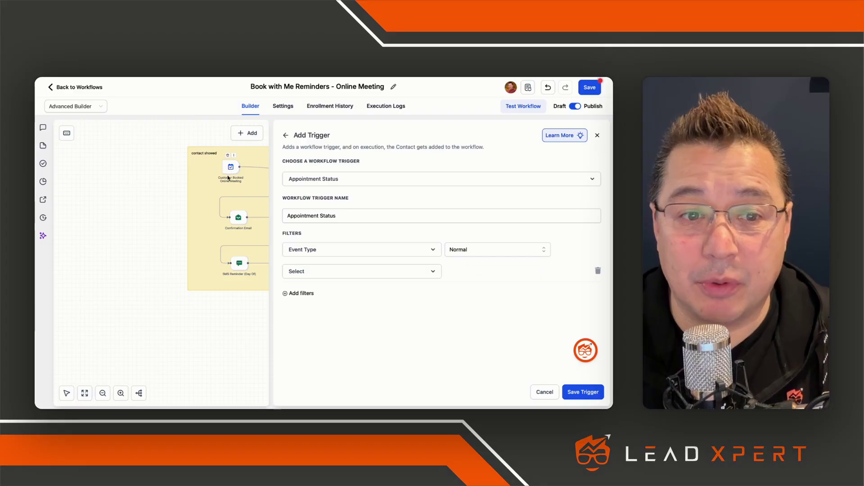
left_click(372, 271)
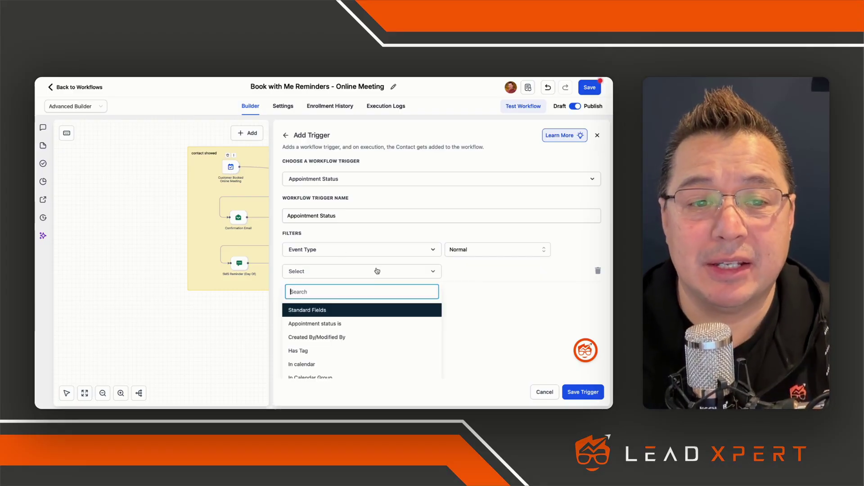
left_click(335, 324)
left_click(476, 272)
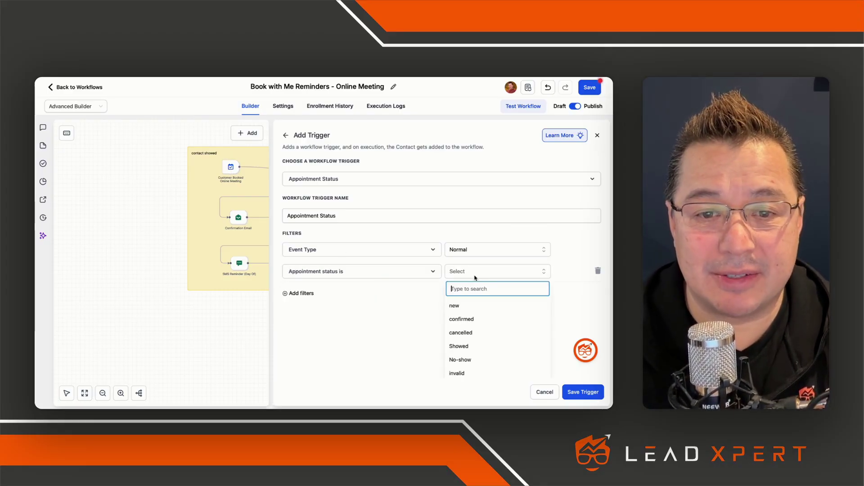
left_click(467, 359)
left_click(580, 392)
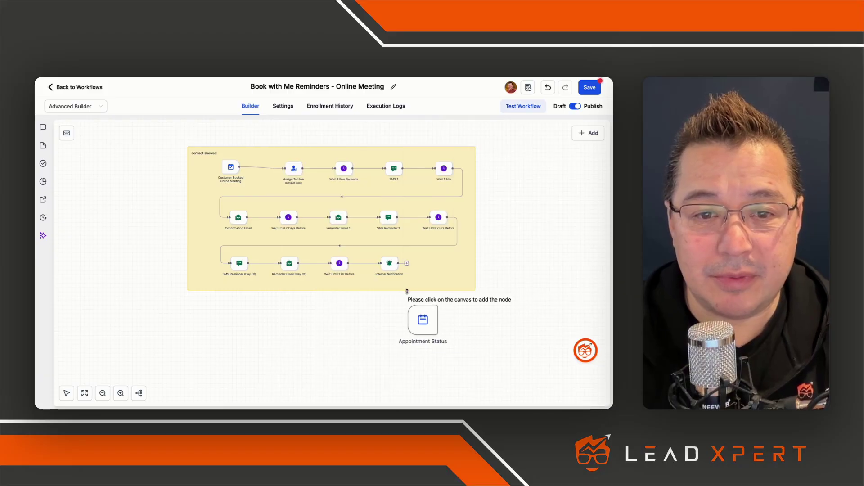
left_click(215, 314)
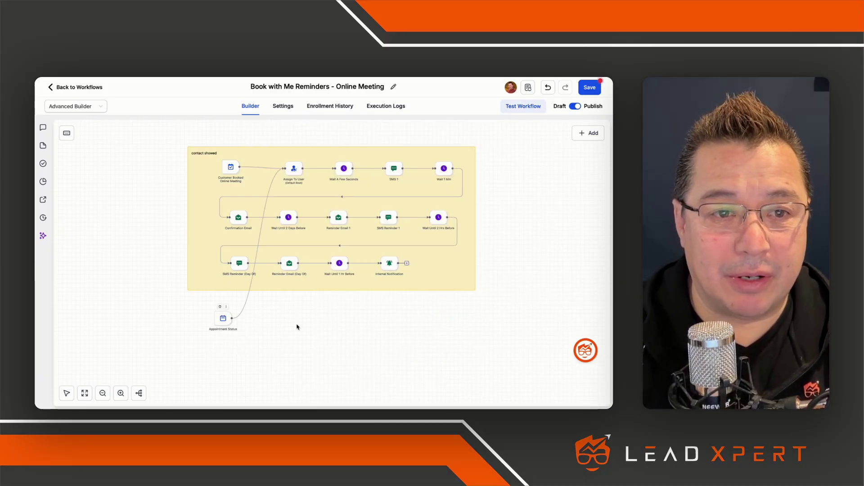
Step: Start a new standalone Send Email action from the Communication actions
scroll(302, 331, "down", 2)
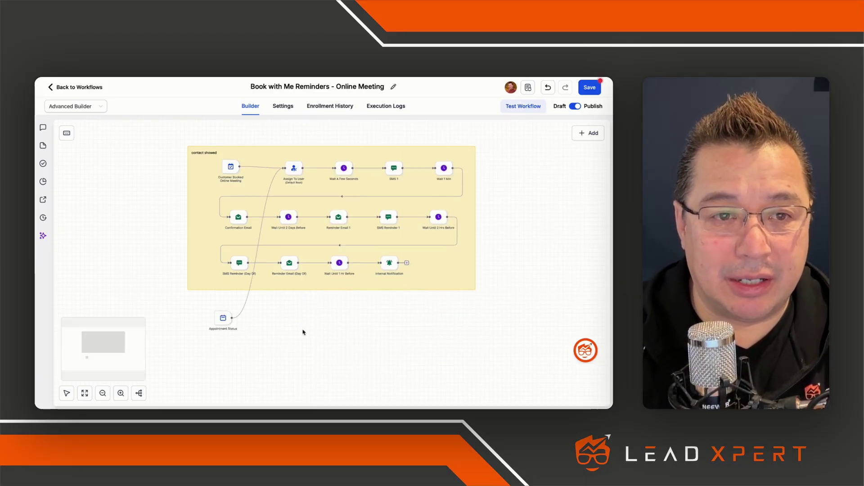
left_click(581, 138)
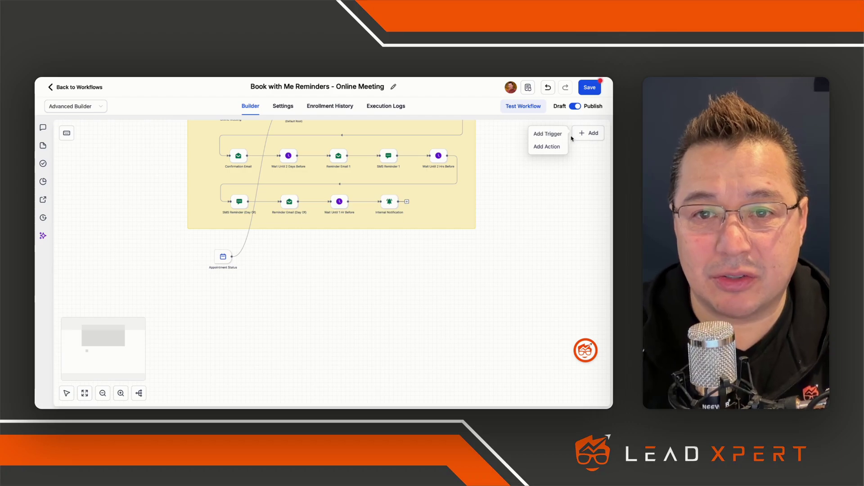
left_click(552, 147)
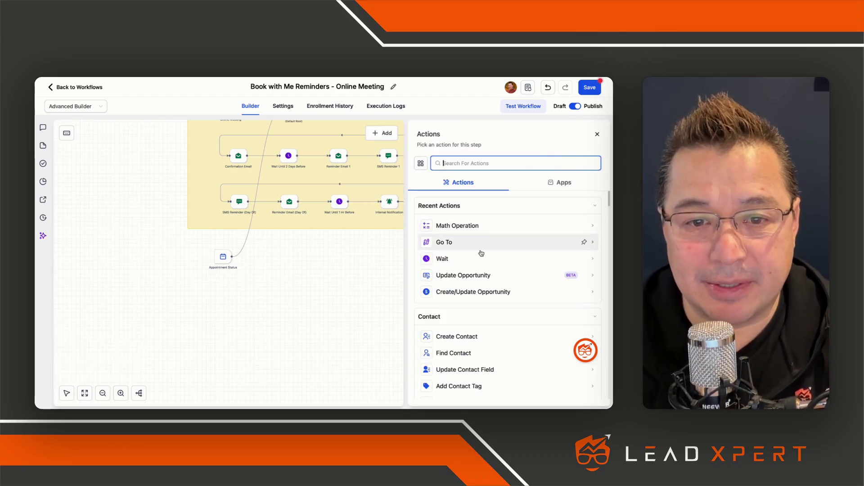
scroll(481, 254, "down", 5)
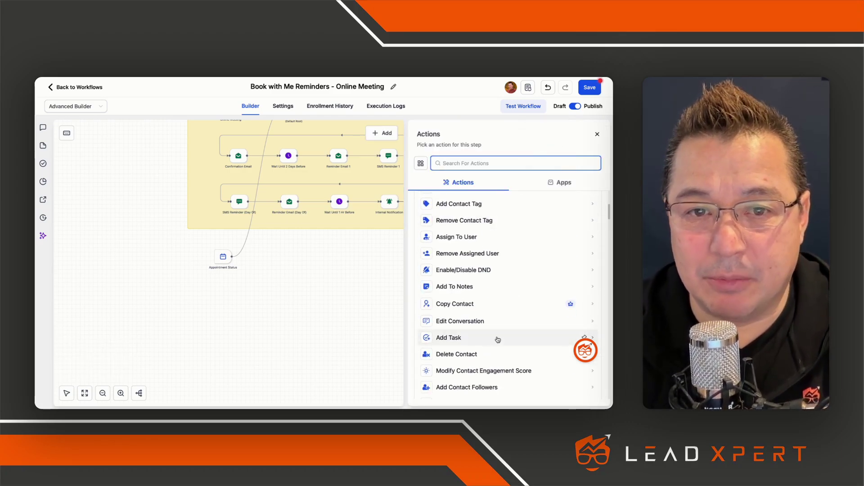
scroll(496, 330, "down", 1)
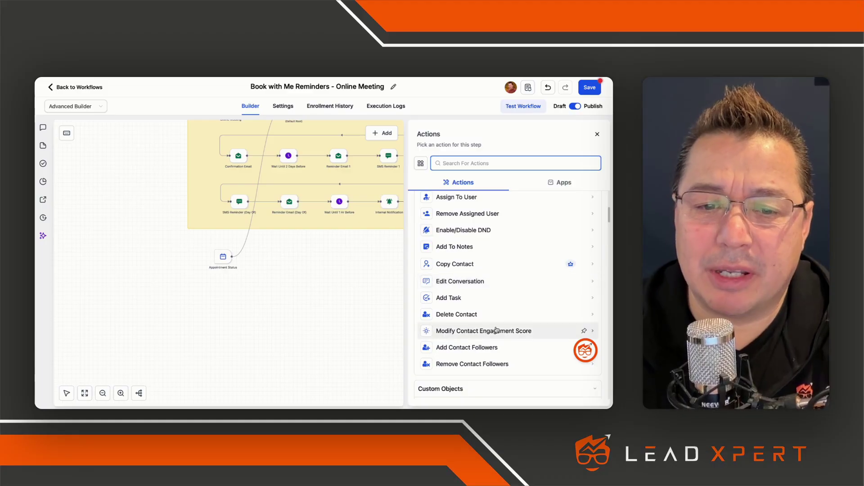
scroll(496, 330, "down", 1)
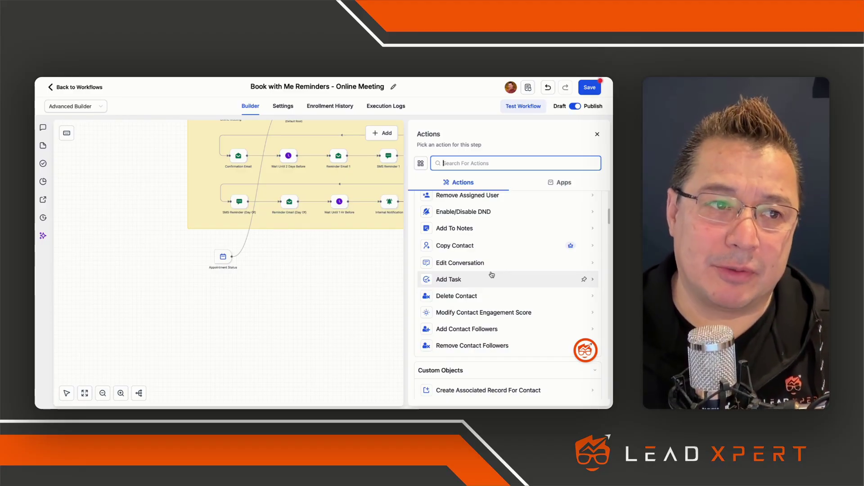
left_click(101, 108)
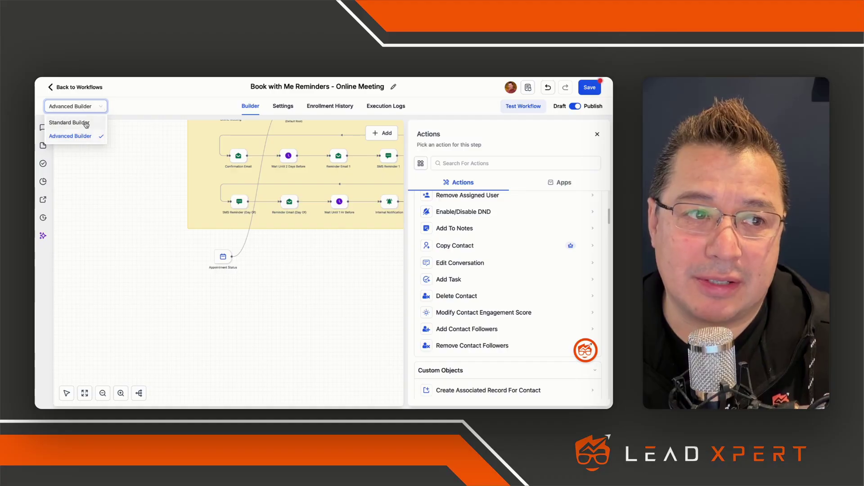
left_click(101, 108)
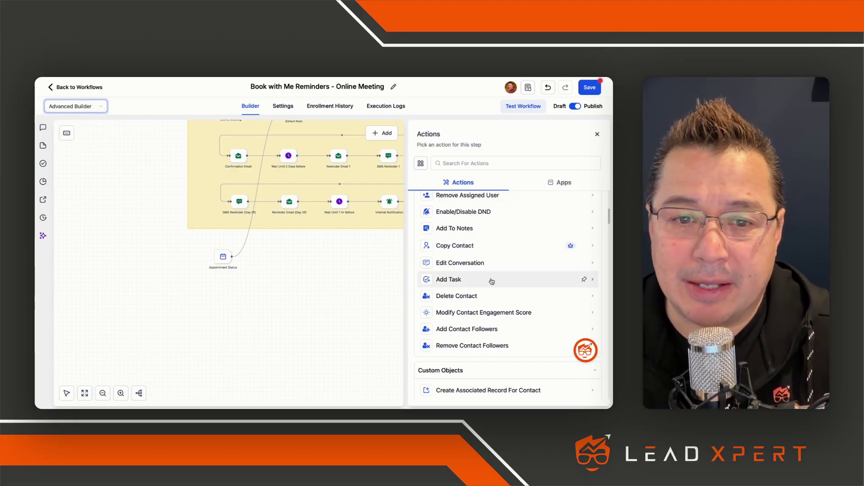
scroll(493, 283, "down", 1)
scroll(493, 284, "down", 3)
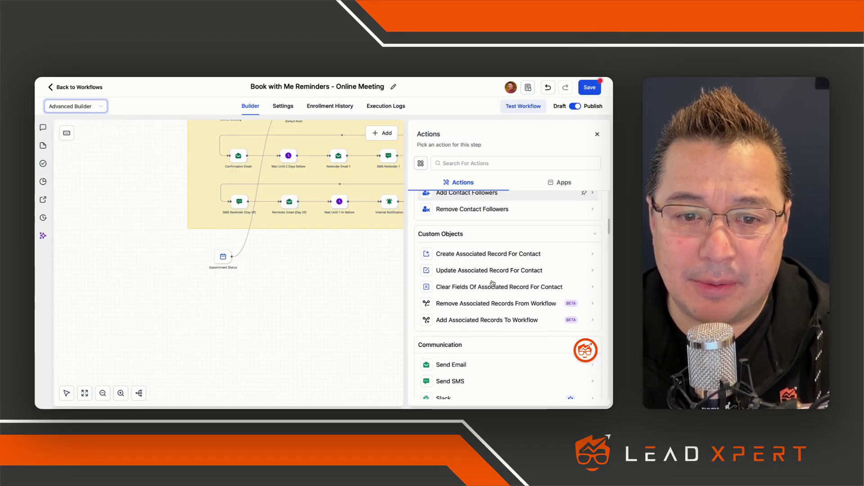
left_click(467, 351)
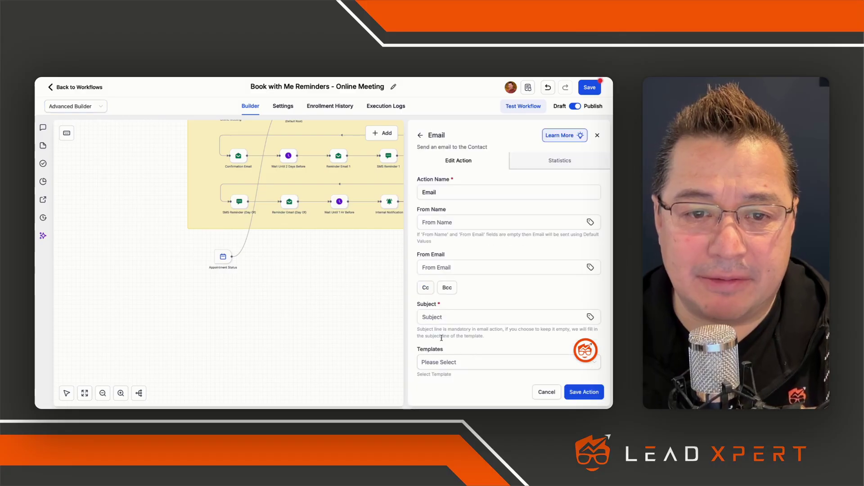
Step: Give the email the subject "Test" and message "Test", save it, and place it level with the Appointment Status trigger
left_click(466, 317)
scroll(464, 293, "down", 1)
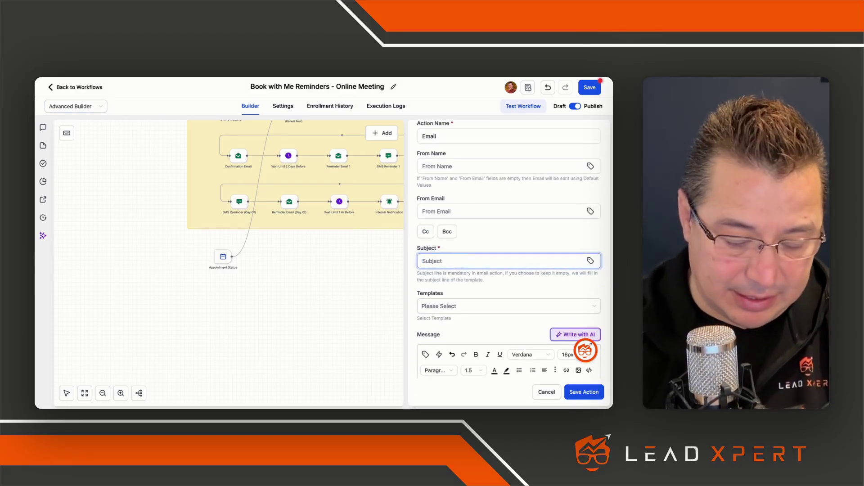
type("Test")
scroll(467, 280, "down", 2)
left_click(458, 314)
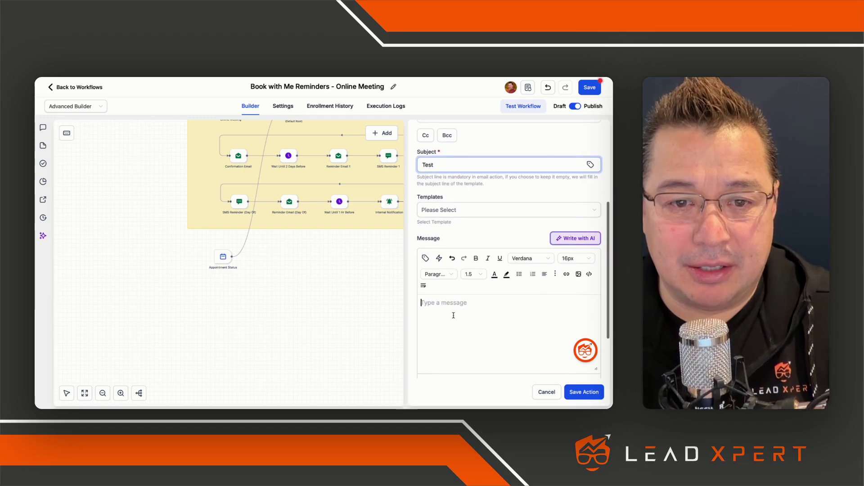
type("Test")
left_click(578, 393)
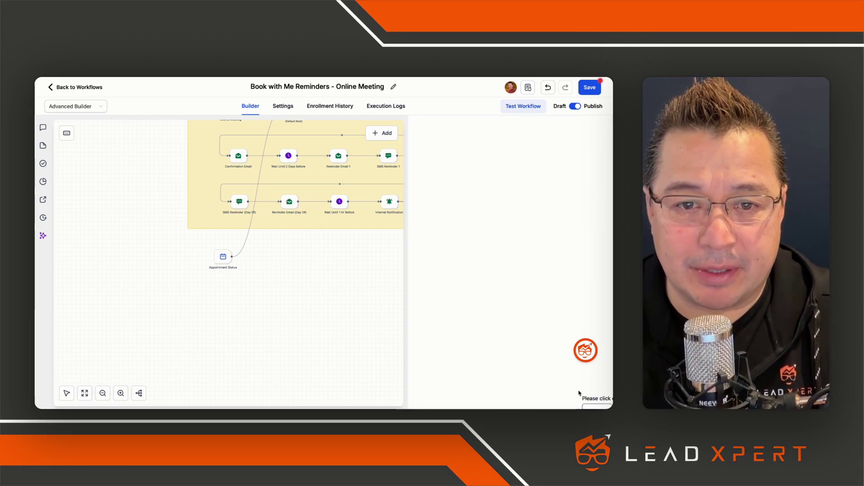
left_click(293, 266)
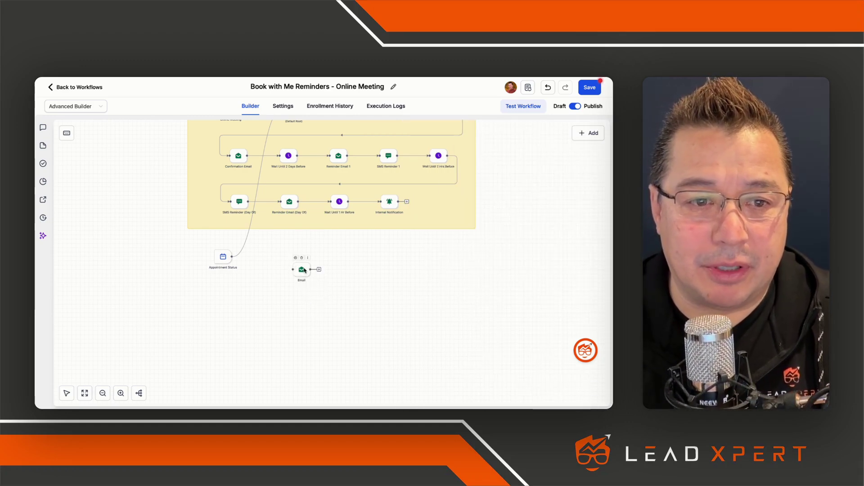
left_click_drag(304, 270, 291, 258)
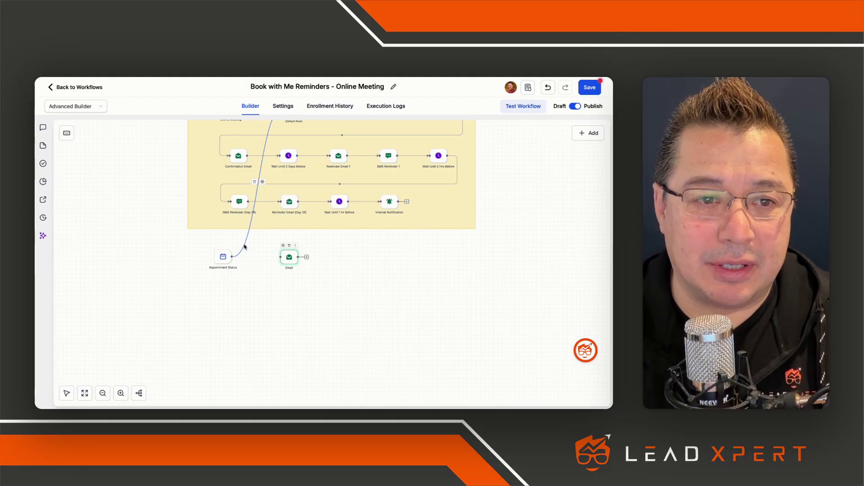
Step: Delete the connection from Appointment Status to Assign To User and connect the trigger to the new Email step instead
scroll(252, 234, "up", 3)
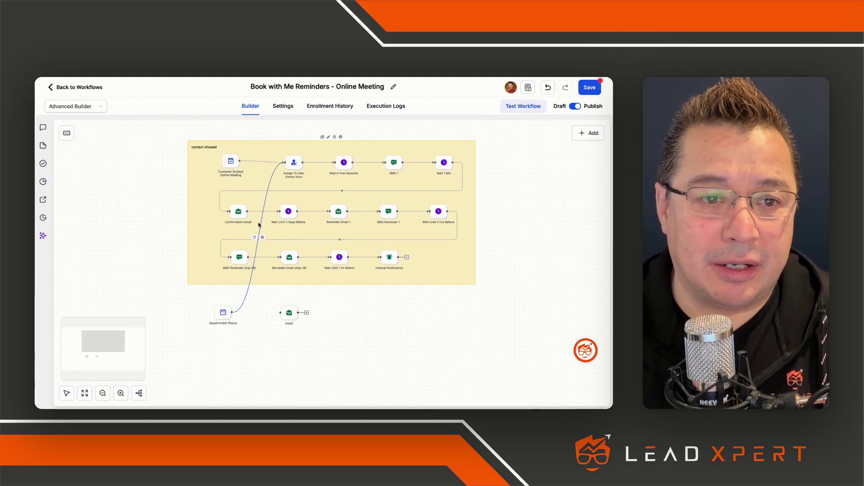
left_click(254, 238)
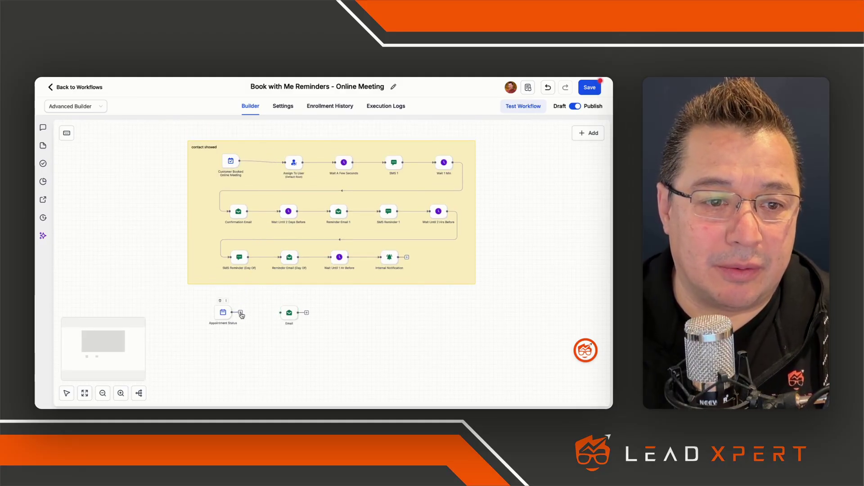
left_click_drag(241, 315, 279, 316)
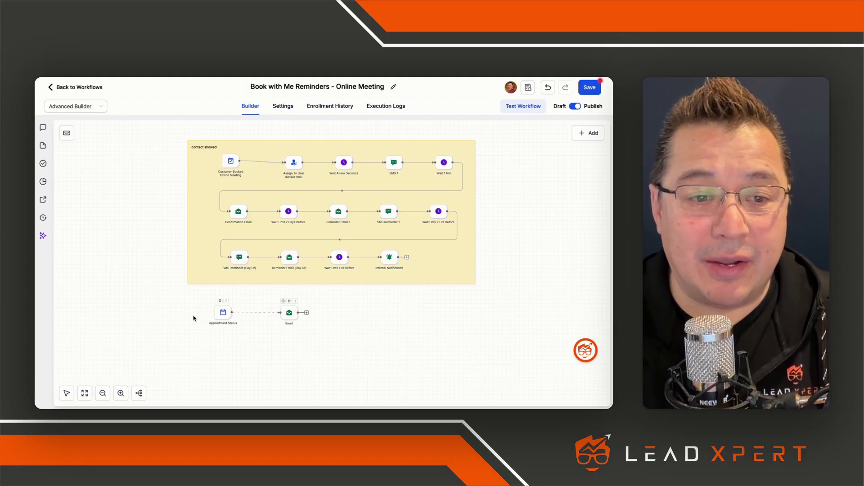
Step: Move the Appointment Status trigger and its Email step together slightly farther below the yellow sticky note
left_click_drag(192, 300, 299, 343)
left_click(355, 335)
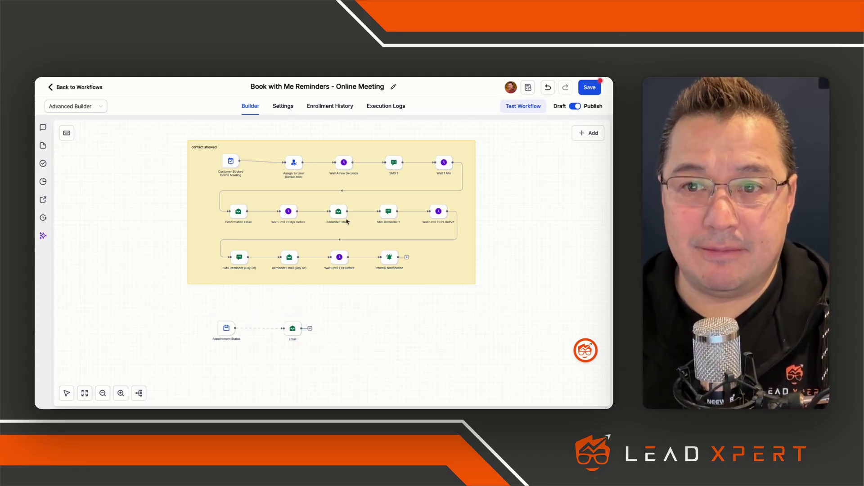
mouse_move(373, 281)
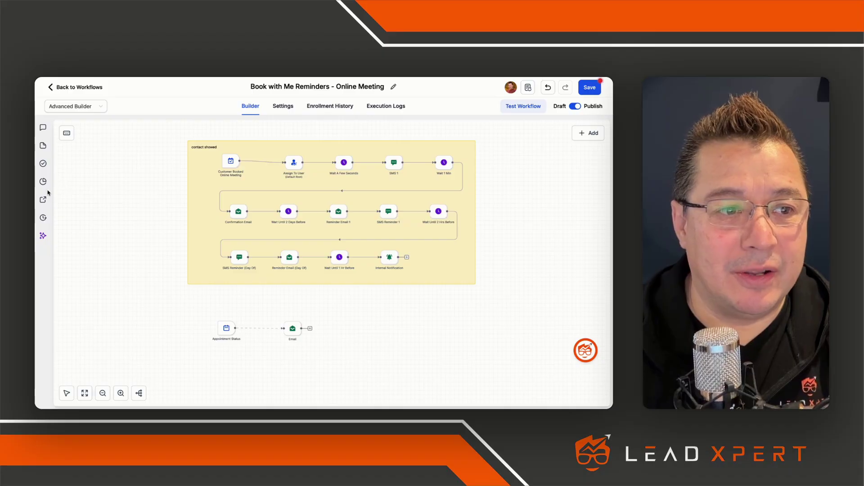
Step: Add a blue sticky note beneath the yellow one and enlarge it to match its width and cover the Appointment Status and Email nodes
left_click(42, 146)
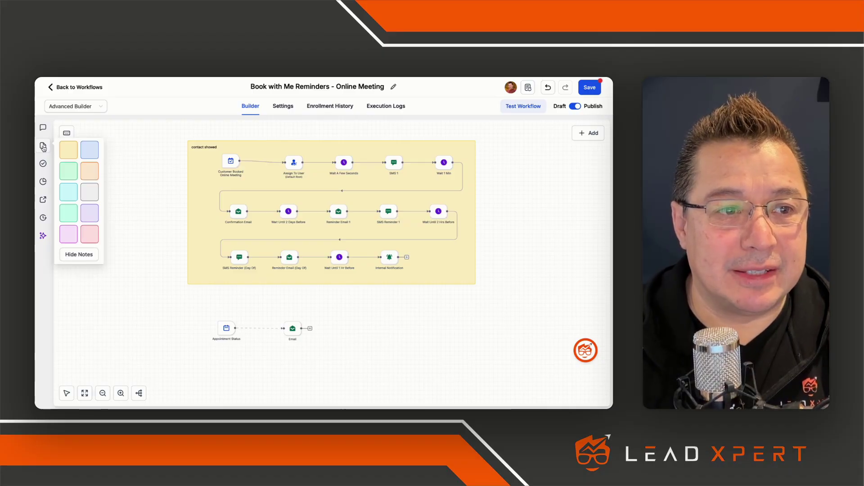
left_click(90, 155)
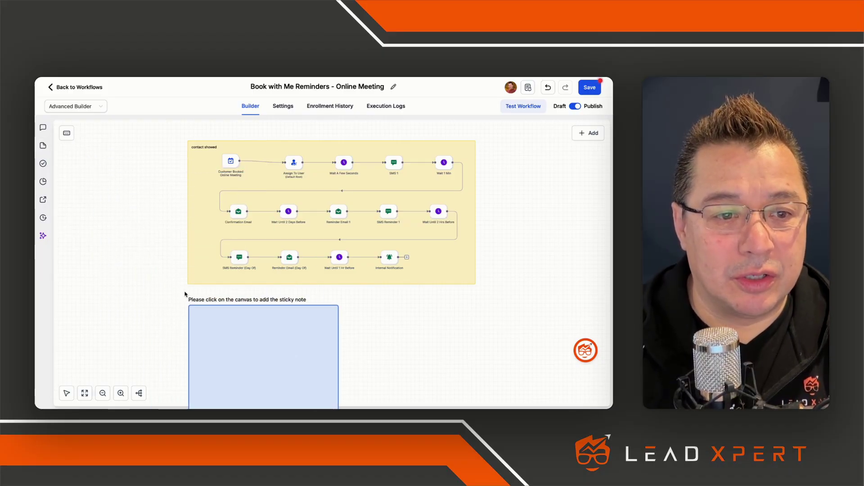
left_click(184, 294)
scroll(167, 297, "down", 2)
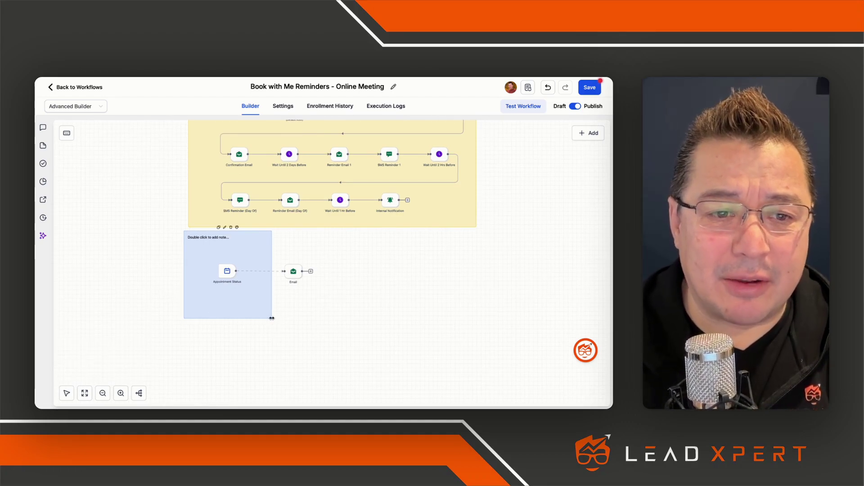
left_click_drag(272, 318, 478, 371)
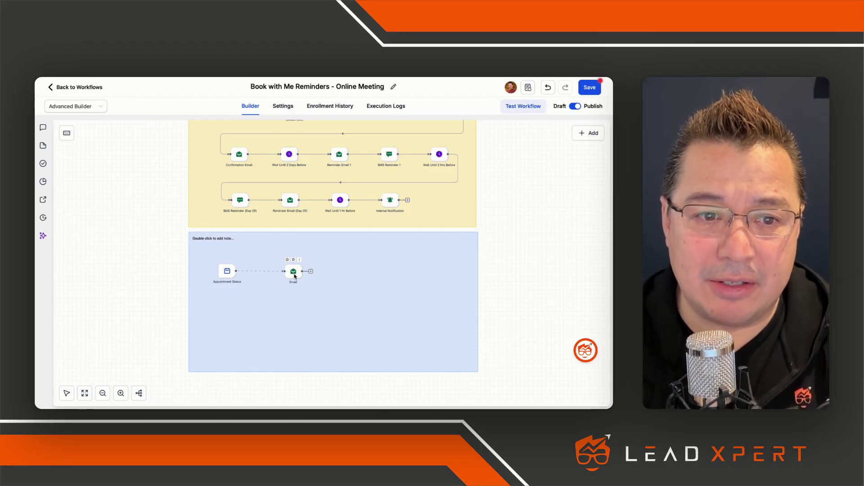
Step: Review the Email step's settings in the blue note's branch without saving, and bring up its list of node actions
mouse_move(293, 273)
left_mouse_down()
mouse_move(287, 341)
mouse_move(294, 277)
left_mouse_up()
left_click(294, 273)
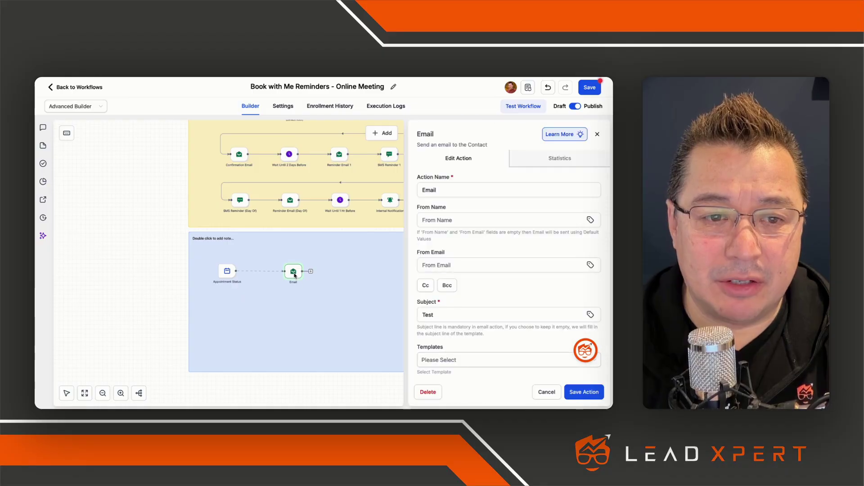
scroll(515, 303, "down", 3)
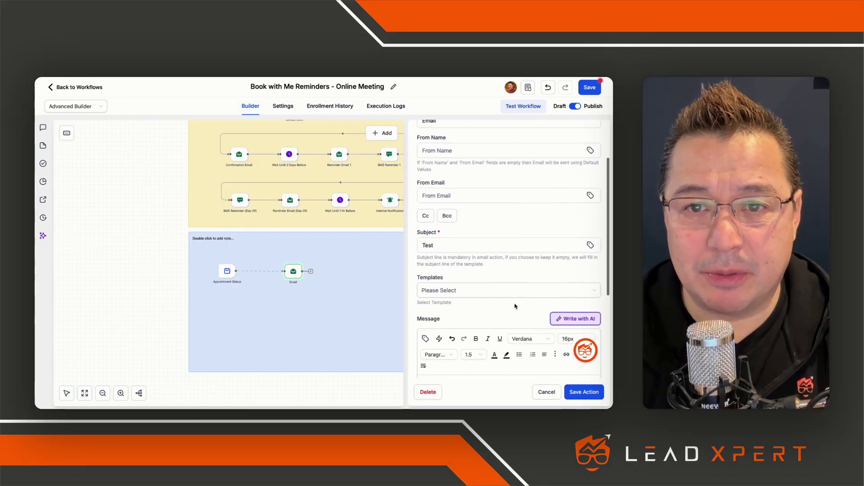
left_click(546, 391)
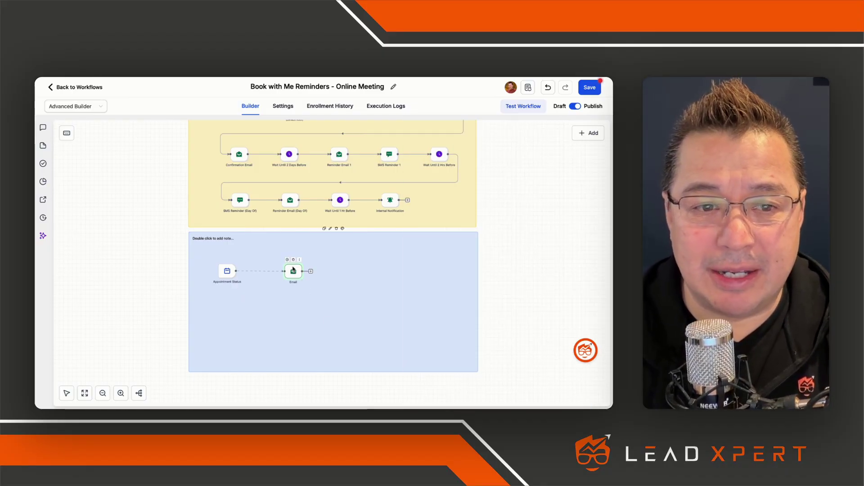
left_click(300, 260)
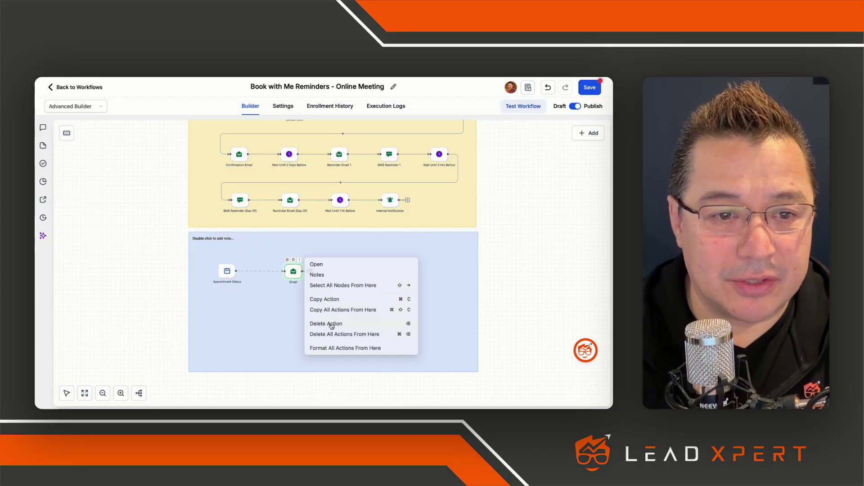
Step: Disable and re-enable the Email step in the blue note and the SMS 1 step in the main sequence
left_click(288, 260)
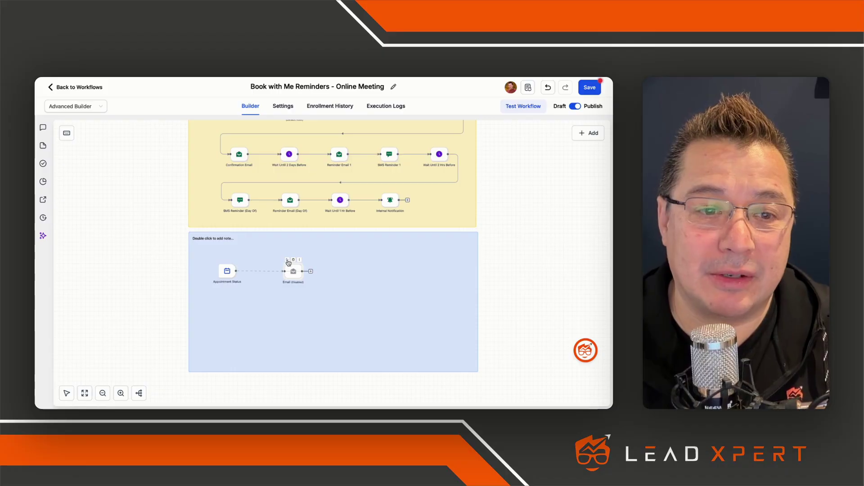
left_click(288, 261)
scroll(342, 234, "up", 3)
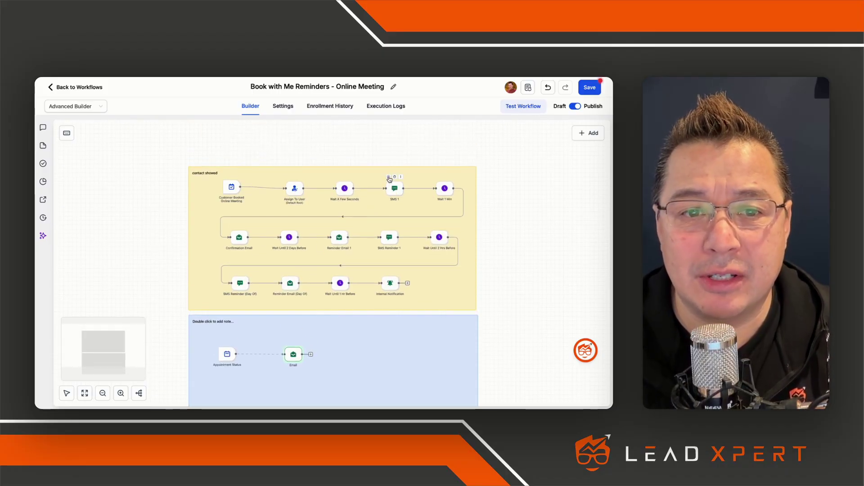
left_click(389, 178)
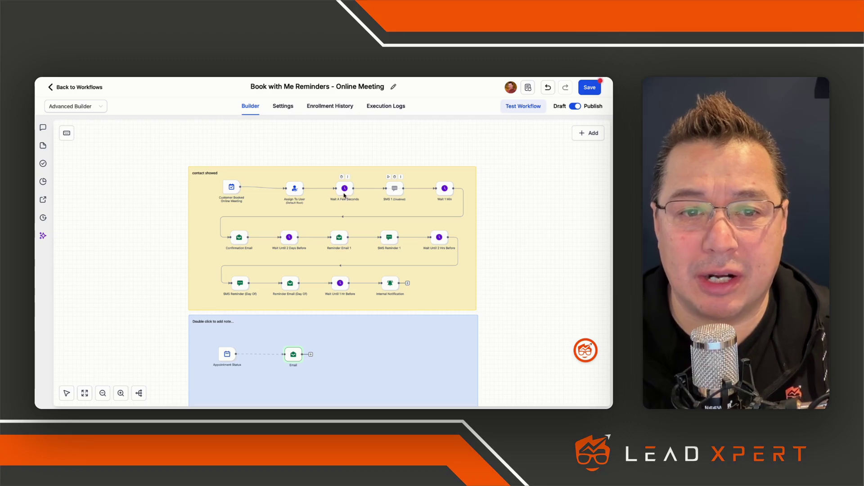
left_click(390, 178)
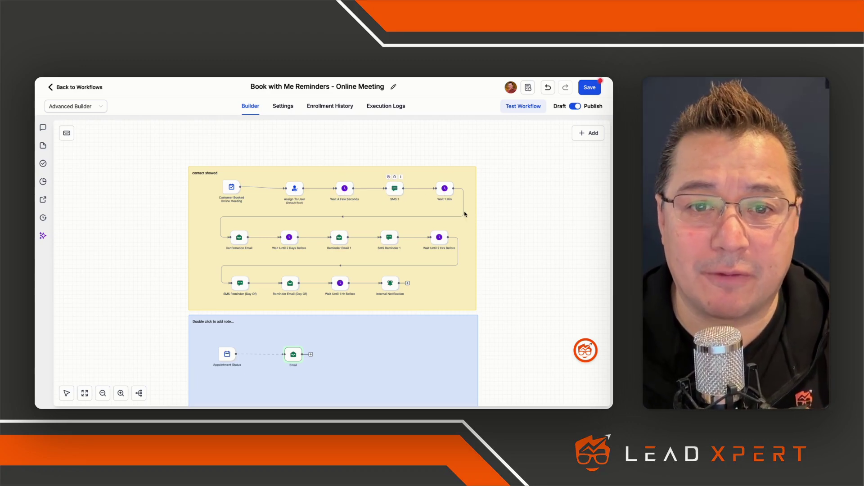
Step: Look through the builder's Essential keyboard shortcuts and close the list
scroll(495, 231, "down", 2)
scroll(495, 230, "up", 1)
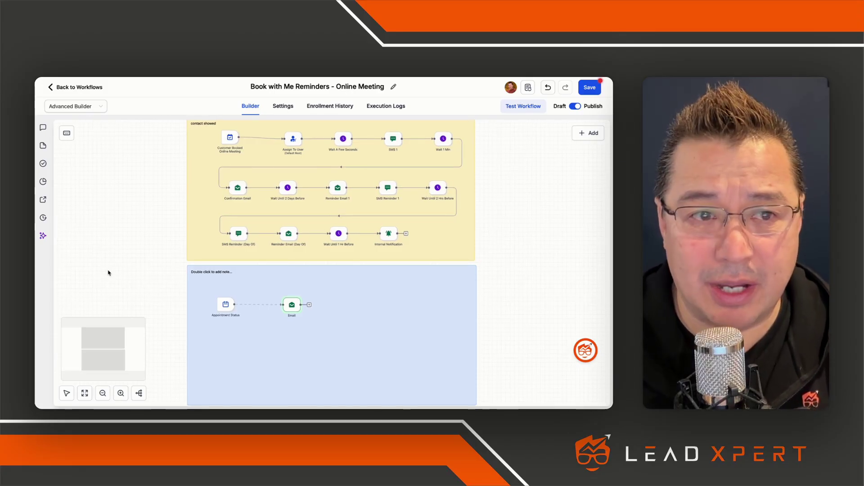
left_click(67, 134)
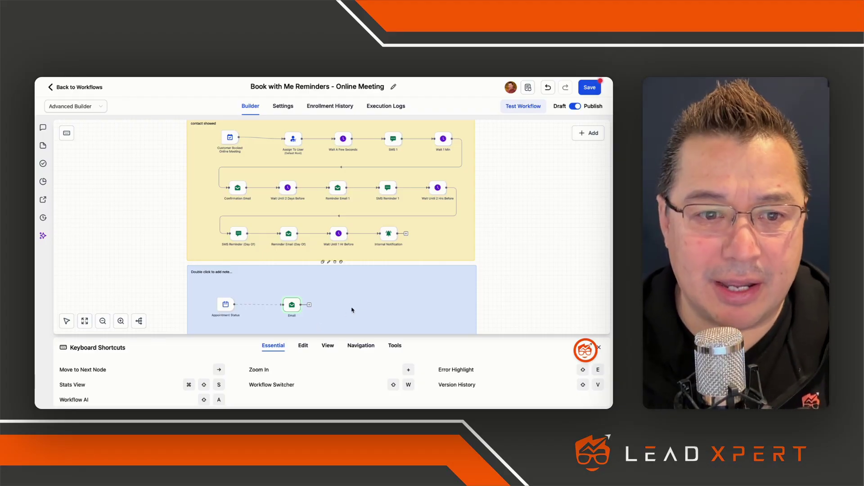
left_click(599, 349)
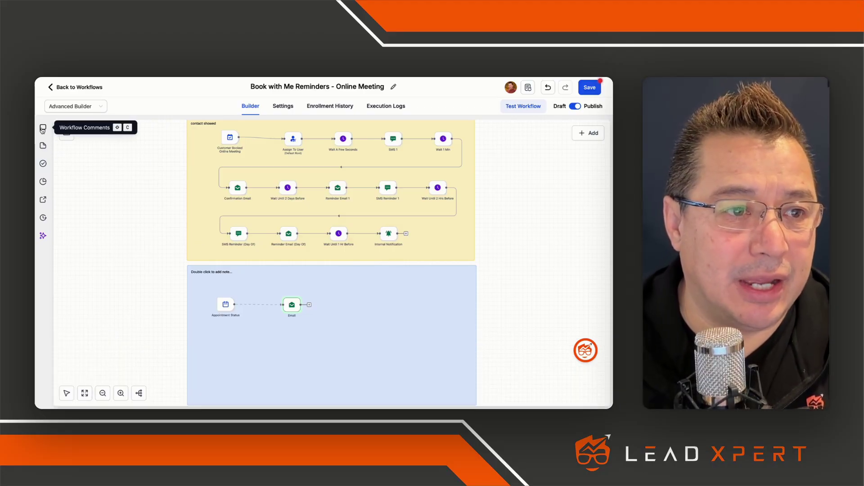
Step: View the workflow comments with the Workflow Note and Action Notes sections, and close them without adding a comment
left_click(43, 129)
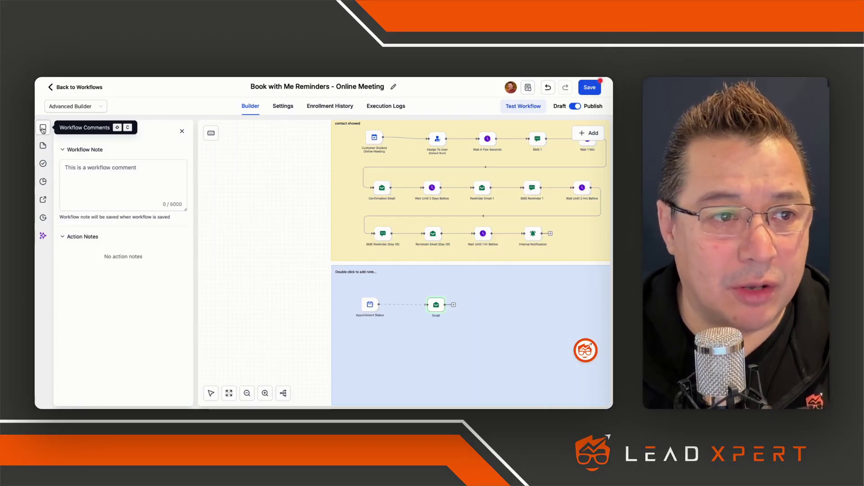
left_click(120, 205)
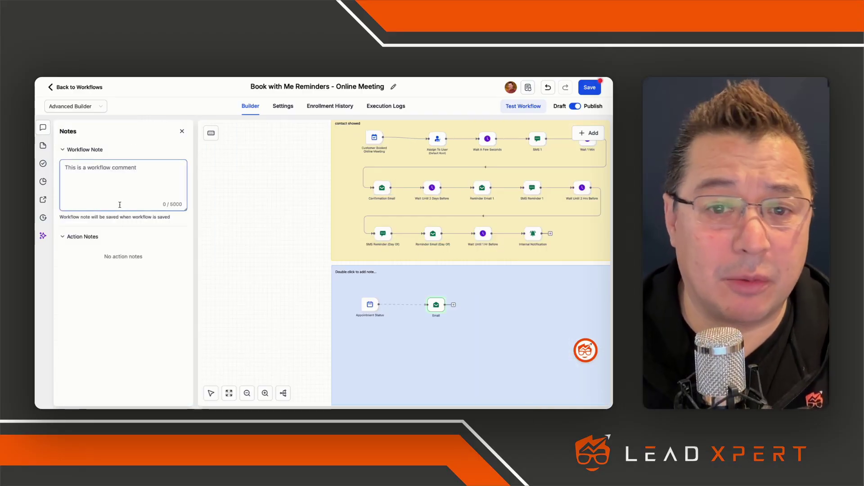
scroll(279, 193, "right", 2)
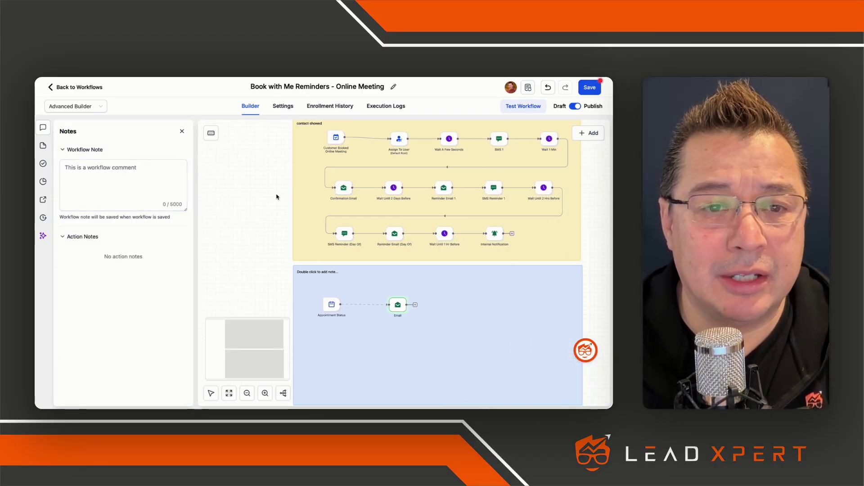
scroll(277, 197, "up", 2)
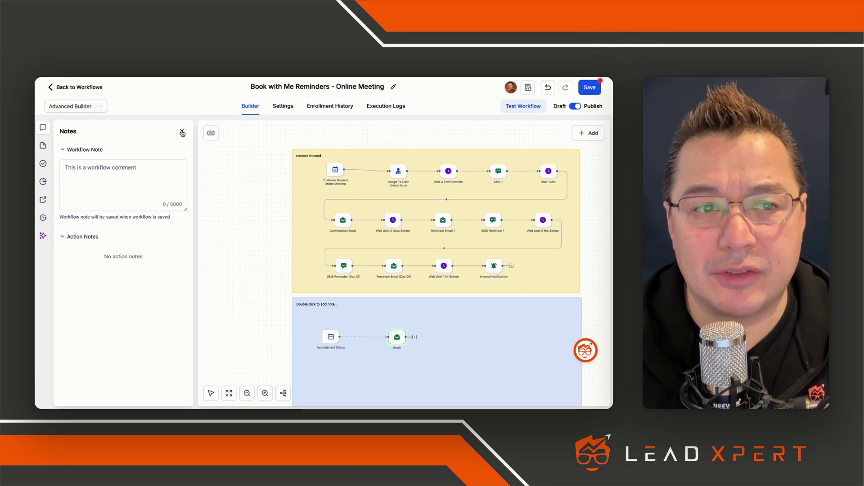
left_click(189, 134)
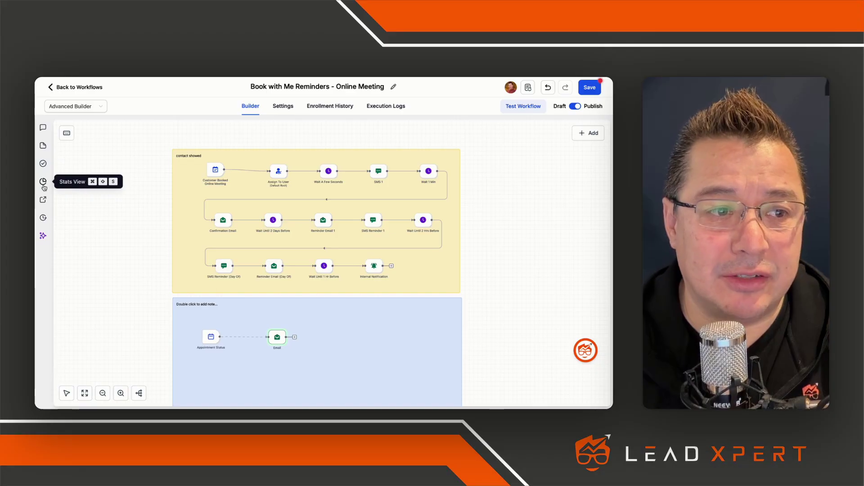
Step: Check the email and SMS steps in Stats View, and browse the recent workflows in the Workflow Switcher
left_click(43, 182)
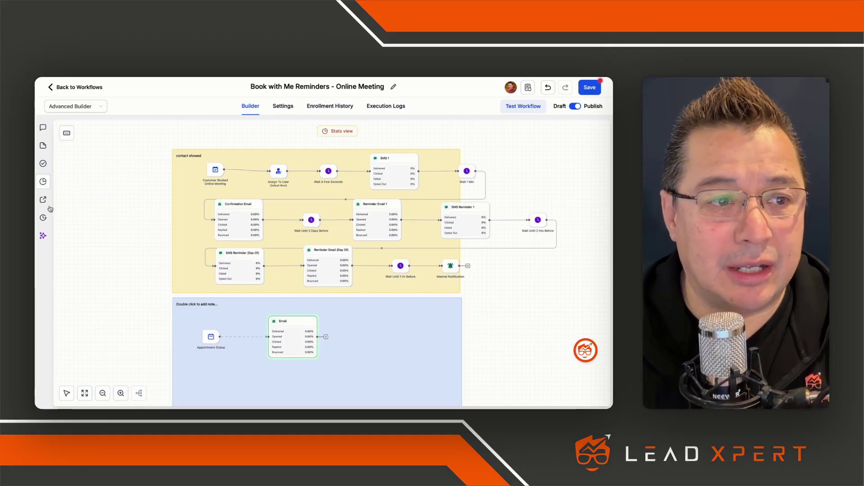
left_click(46, 185)
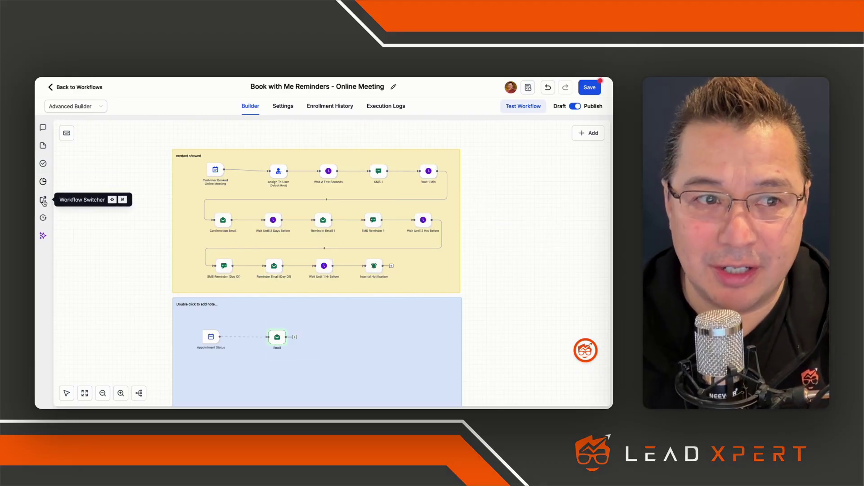
left_click(44, 203)
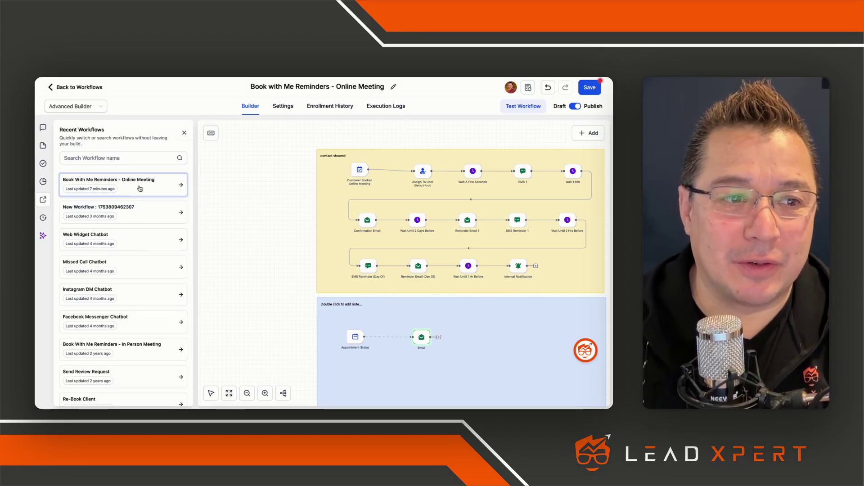
scroll(140, 254, "down", 2)
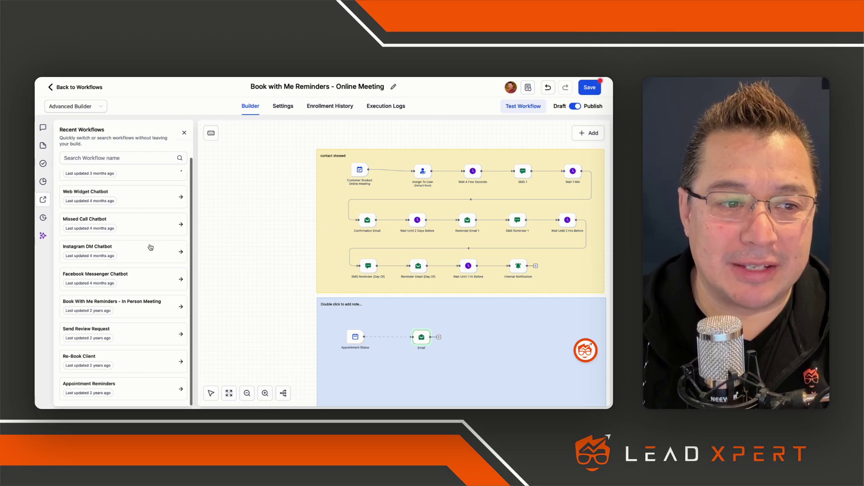
left_click(184, 133)
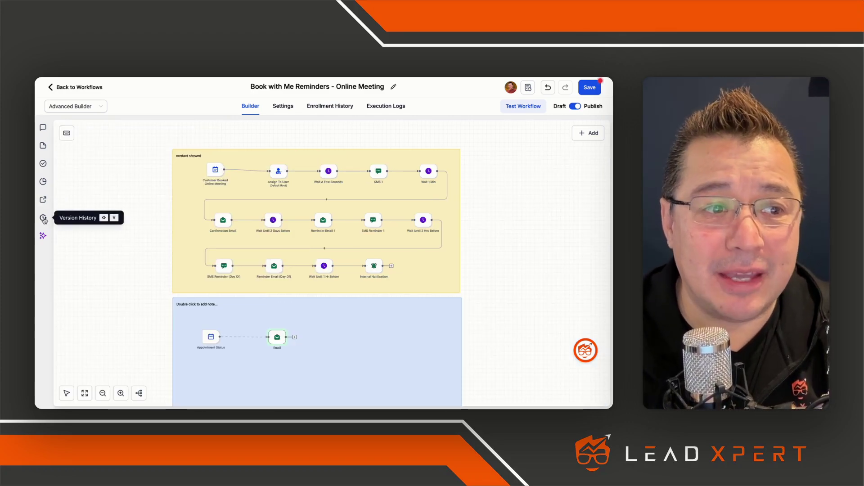
Step: Preview versions v6 and v1 in the workflow's version history and return to the editable workflow
left_click(43, 218)
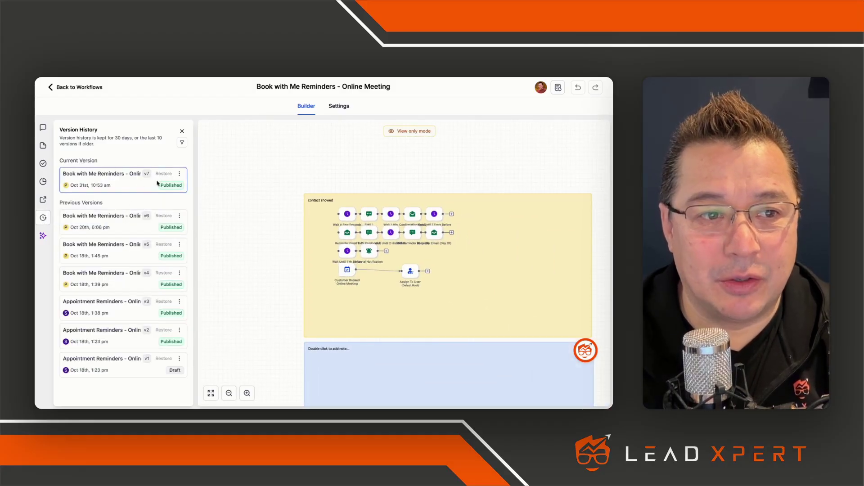
left_click(113, 246)
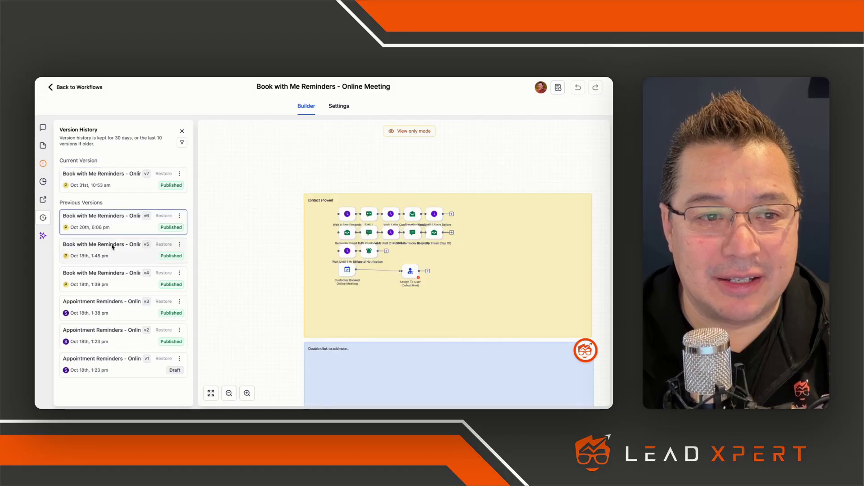
left_click(117, 356)
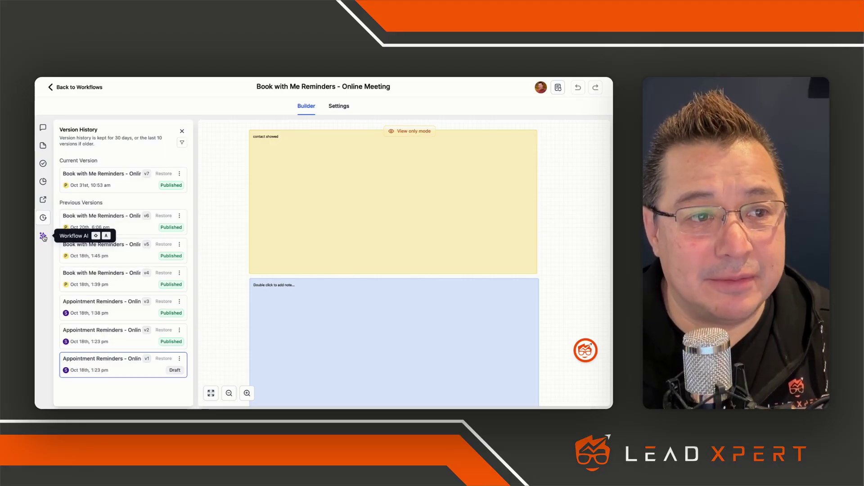
left_click(181, 131)
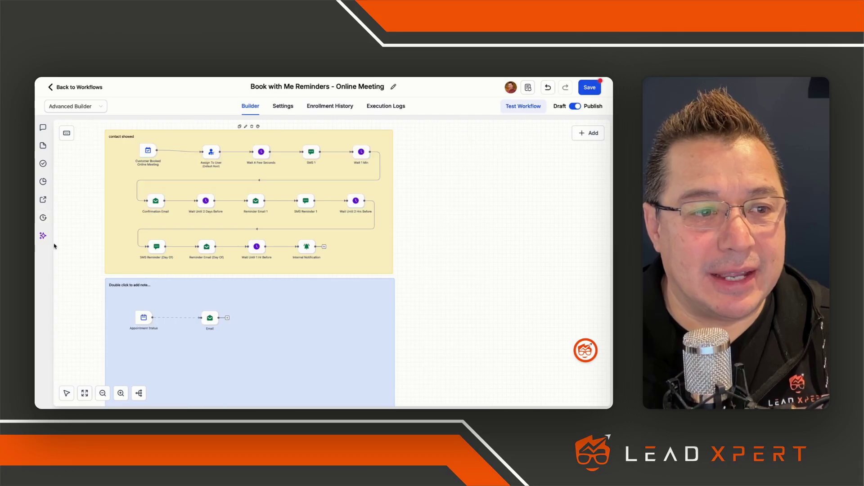
Step: View the Workflow AI assistant's options for editing, describing and troubleshooting the workflow, and close it without sending a message
left_click(43, 236)
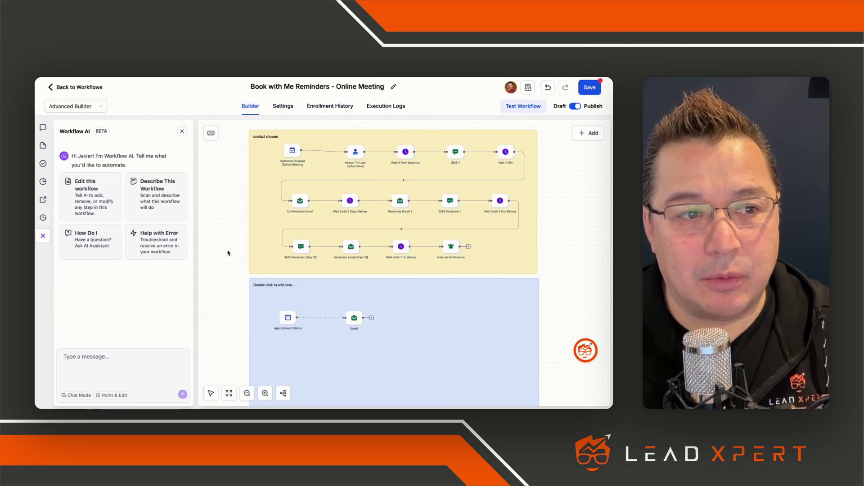
left_click(105, 360)
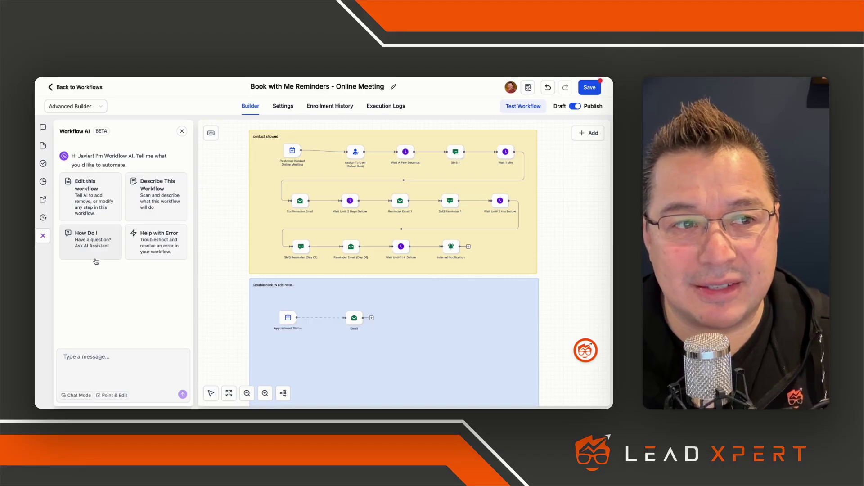
left_click(182, 132)
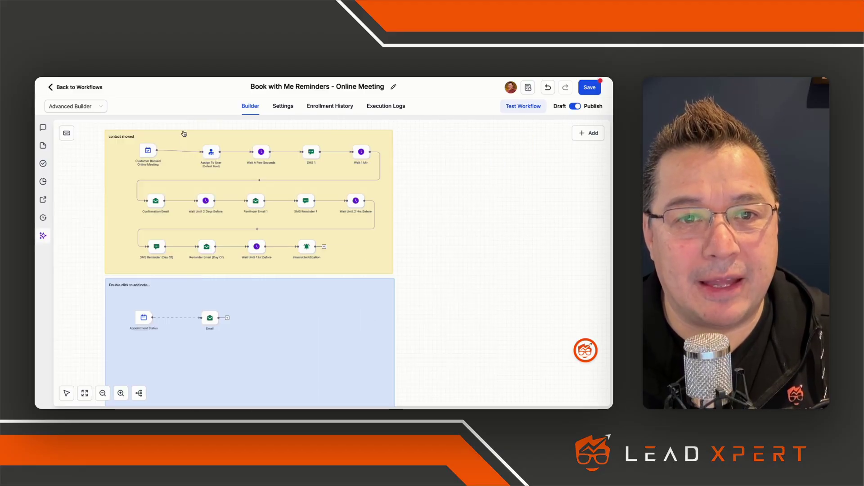